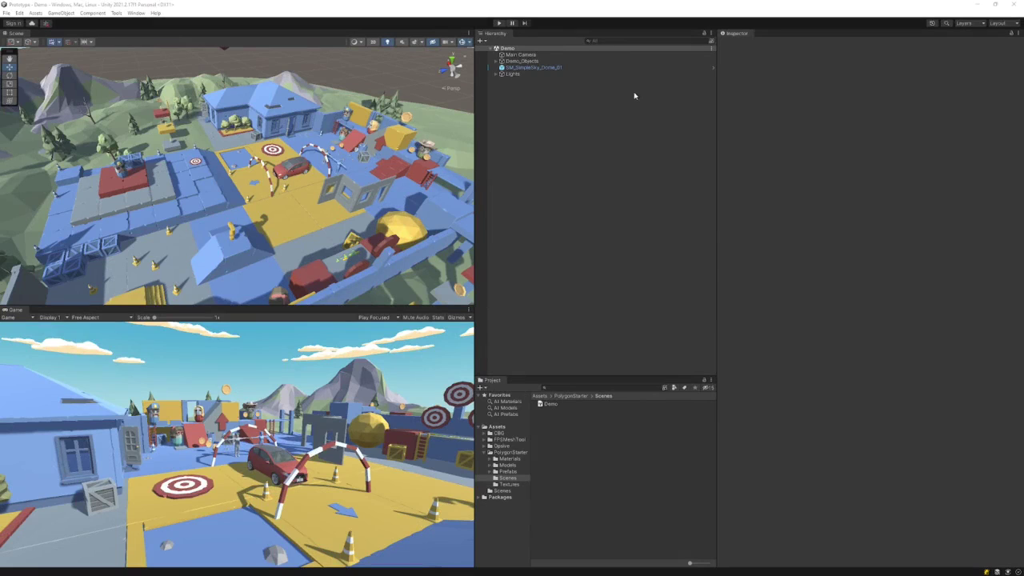
Run the demo scene briefly in Play mode and stop it.
{"action": "left_click", "coordinate": [499, 23]}
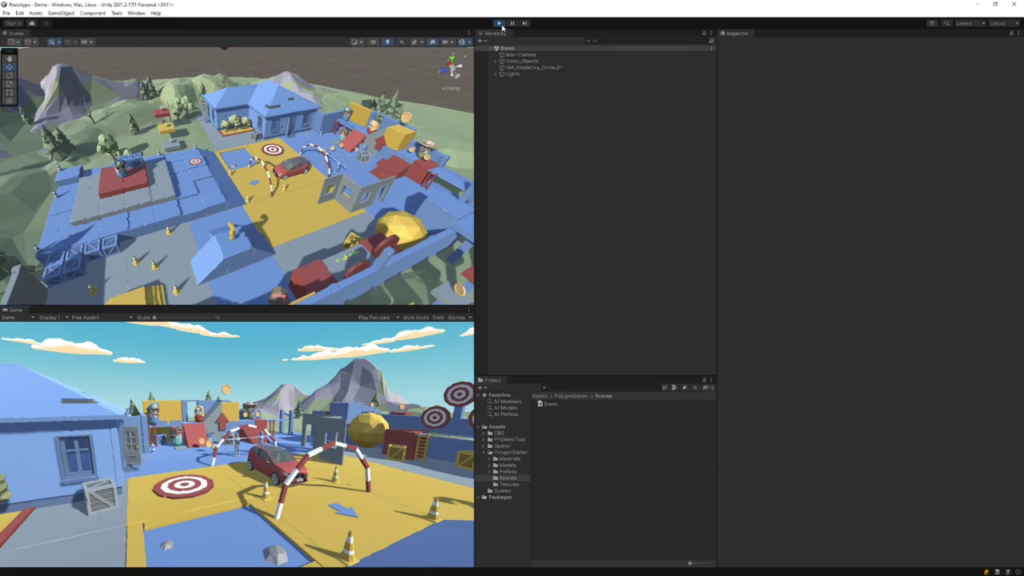
{"action": "left_click", "coordinate": [502, 26]}
Locate SM_Character_Male_01 beside the red car and select its Character_Male_Face_01 mesh in the hierarchy.
{"action": "middle_click_drag", "start_coordinate": [332, 202], "coordinate": [306, 207]}
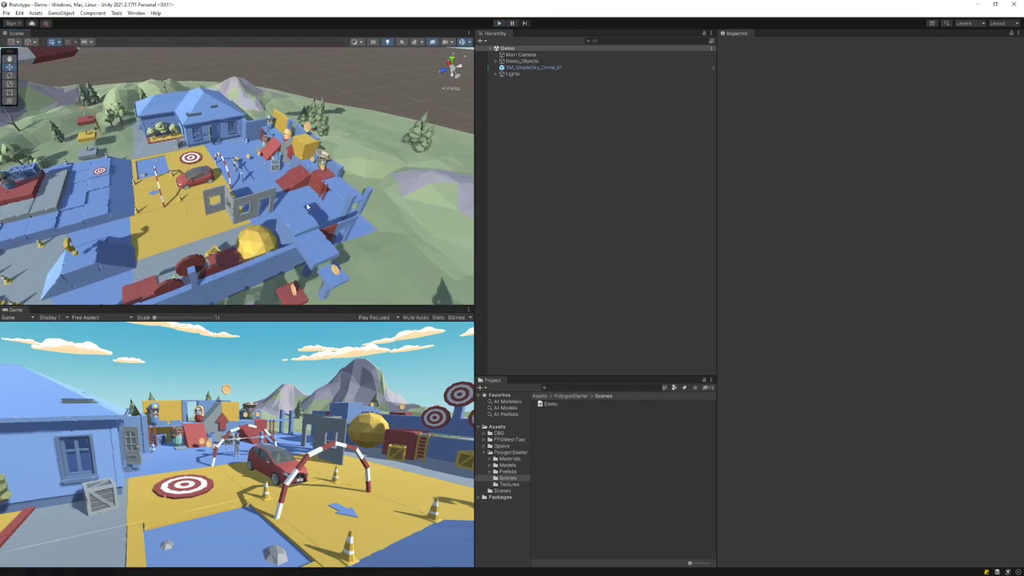
{"action": "scroll", "coordinate": [310, 203], "scroll_direction": "up", "scroll_amount": 10}
{"action": "right_click_drag", "start_coordinate": [297, 207], "coordinate": [278, 195]}
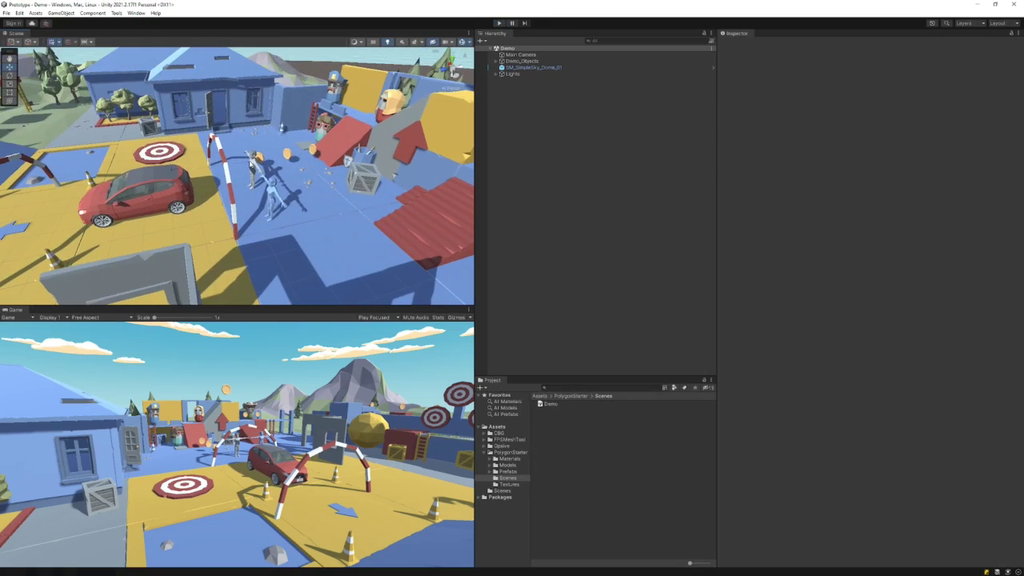
{"action": "left_click", "coordinate": [252, 166]}
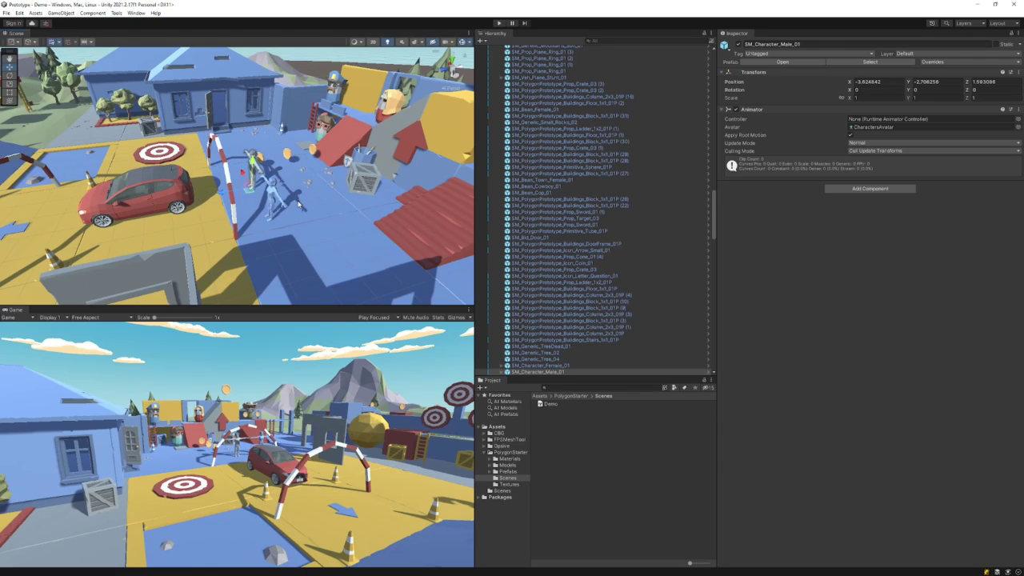
{"action": "left_click_drag", "start_coordinate": [205, 168], "coordinate": [237, 175], "text": "alt"}
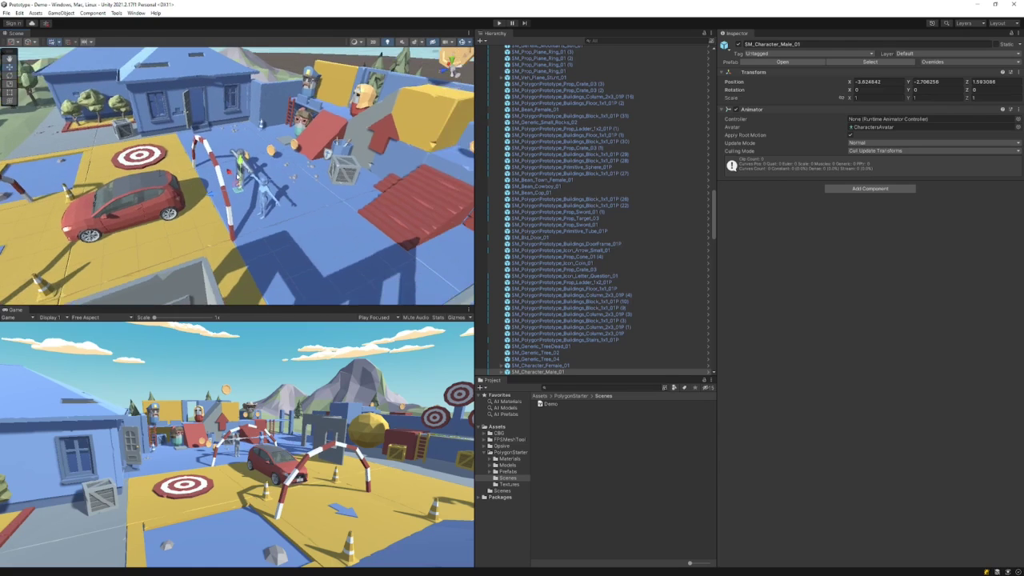
{"action": "scroll", "coordinate": [237, 175], "scroll_direction": "up", "scroll_amount": 3}
{"action": "scroll", "coordinate": [579, 327], "scroll_direction": "down", "scroll_amount": 1}
{"action": "left_click", "coordinate": [501, 324]}
{"action": "left_click", "coordinate": [501, 324]}
{"action": "scroll", "coordinate": [504, 324], "scroll_direction": "down", "scroll_amount": 1}
{"action": "left_click", "coordinate": [544, 312]}
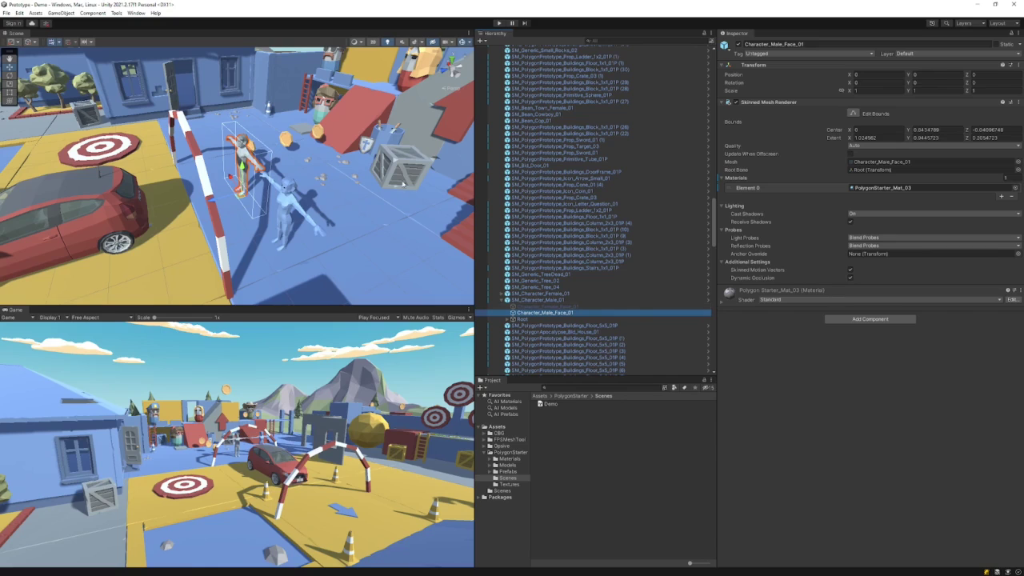
Open the FPS Mesh Tool, assign SM_Character_Male_01 as its object, and keep only the Character_Male_Face_01 renderer chosen.
{"action": "left_click", "coordinate": [117, 13]}
{"action": "mouse_move", "coordinate": [135, 15]}
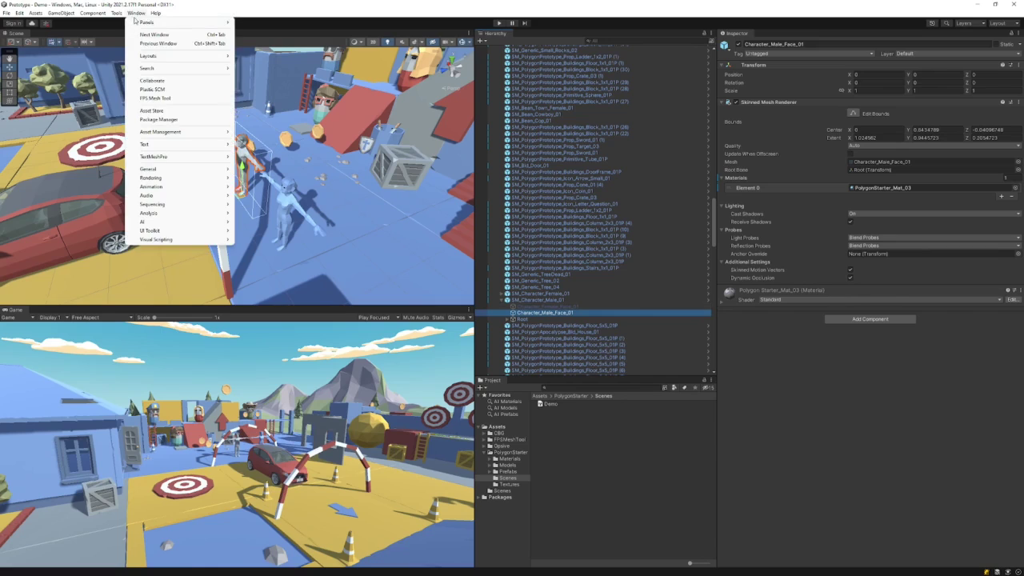
{"action": "left_click", "coordinate": [193, 102]}
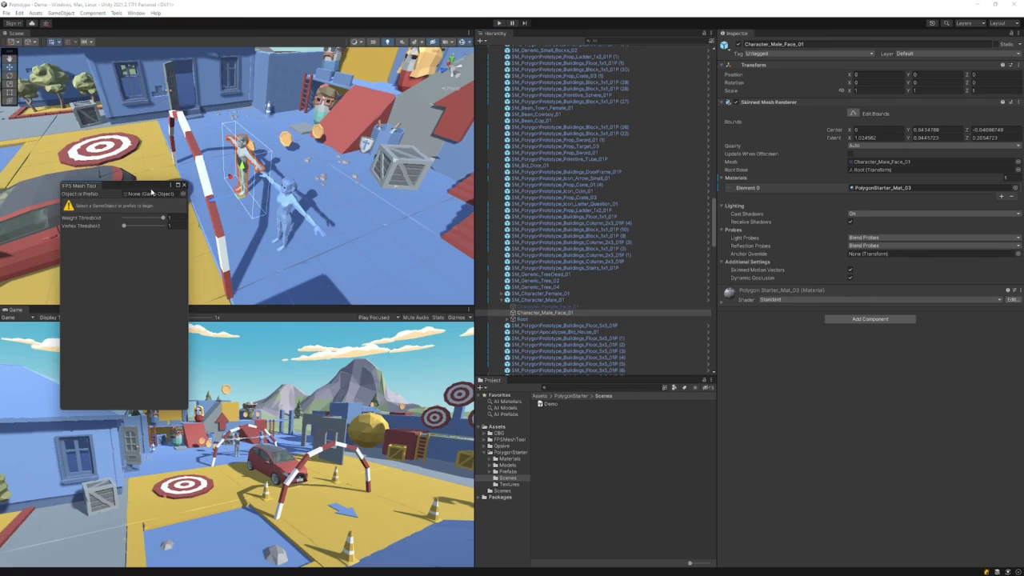
{"action": "left_click", "coordinate": [561, 302]}
{"action": "left_click_drag", "start_coordinate": [561, 304], "coordinate": [156, 196]}
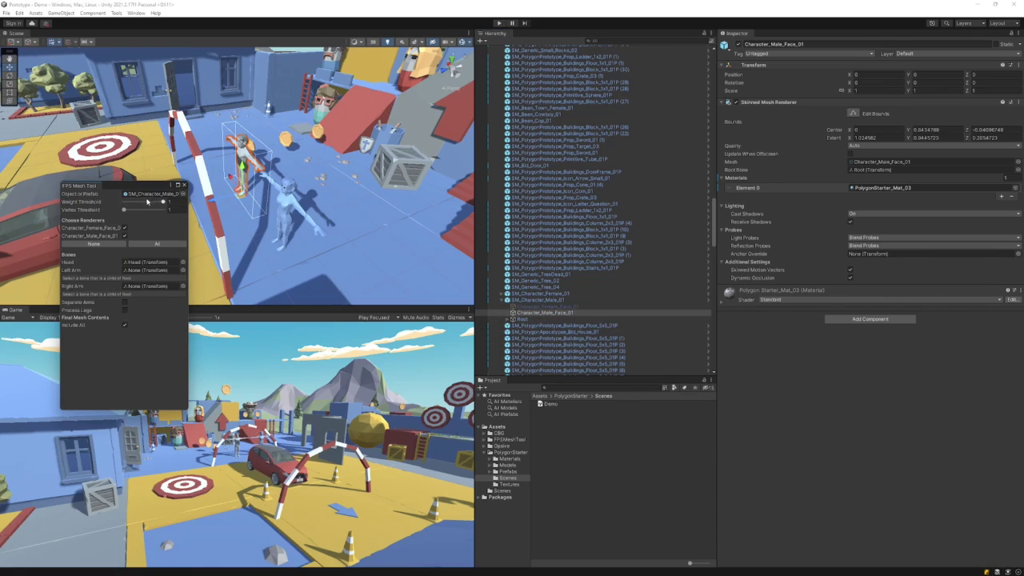
{"action": "left_click", "coordinate": [125, 228]}
{"action": "left_click", "coordinate": [125, 236]}
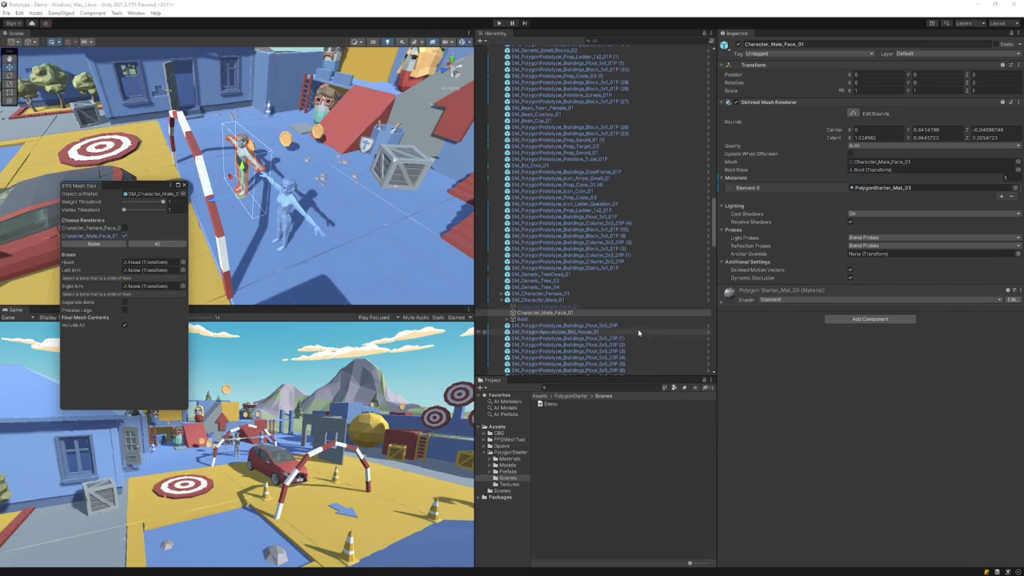
Expand the character's bones down to the clavicles and assign Shoulder_L as the left arm and Shoulder_R as the right arm.
{"action": "left_click", "coordinate": [506, 319]}
{"action": "left_click", "coordinate": [513, 326]}
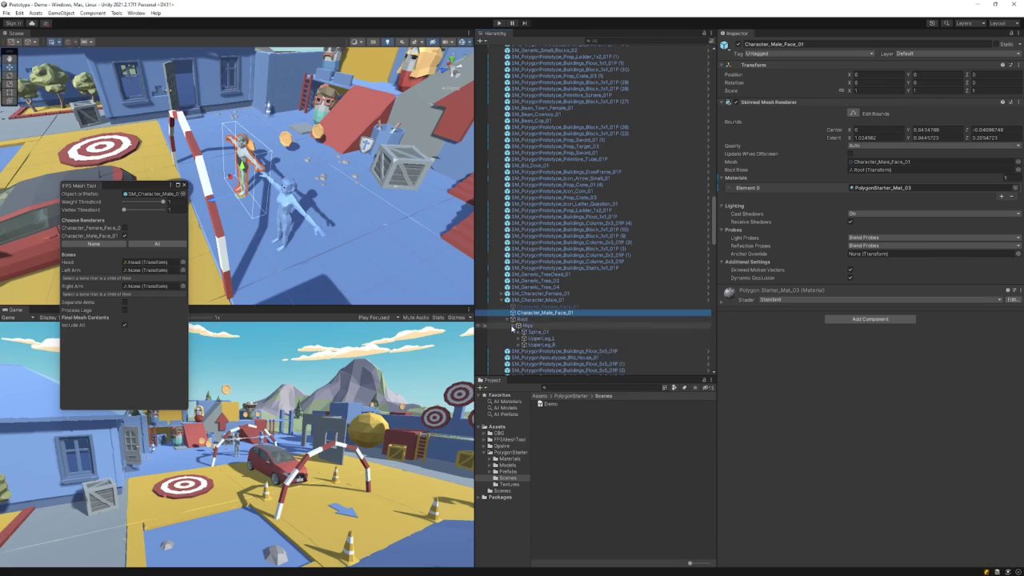
{"action": "scroll", "coordinate": [512, 320], "scroll_direction": "down", "scroll_amount": 2}
{"action": "left_click", "coordinate": [517, 284]}
{"action": "left_click", "coordinate": [524, 291]}
{"action": "left_click", "coordinate": [530, 297]}
{"action": "left_click", "coordinate": [535, 303]}
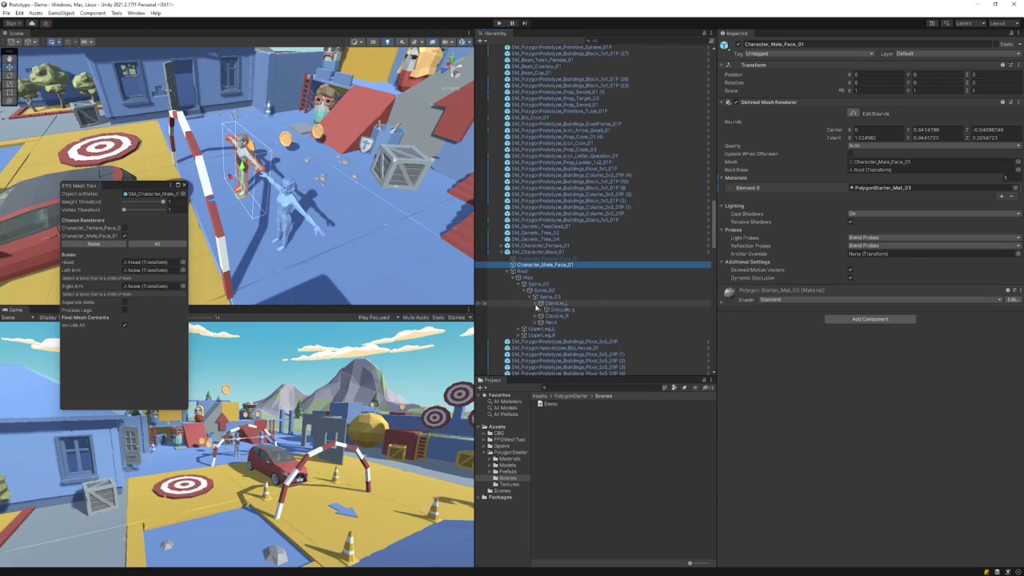
{"action": "left_click", "coordinate": [536, 316]}
{"action": "left_click_drag", "start_coordinate": [554, 310], "coordinate": [144, 271]}
{"action": "left_click_drag", "start_coordinate": [569, 322], "coordinate": [156, 278]}
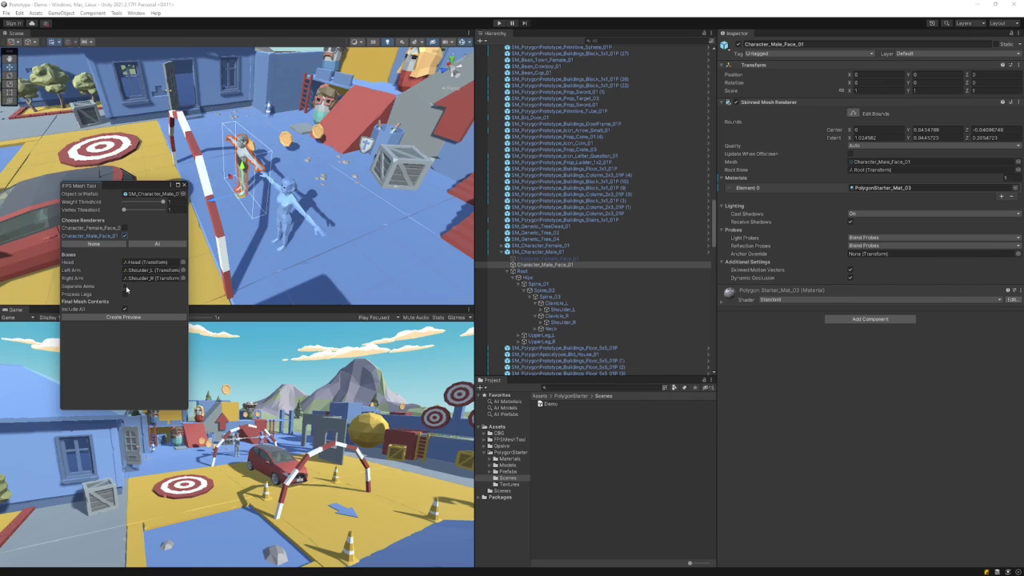
Preview the split with Separate Arms enabled, build the FPS mesh, close the tool and select the generated character.
{"action": "left_click", "coordinate": [130, 318]}
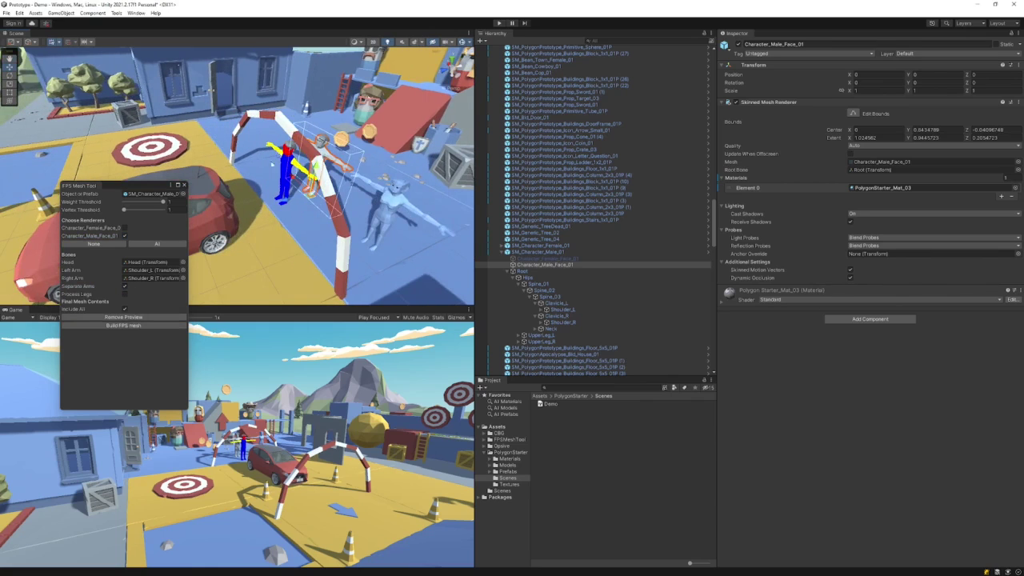
{"action": "scroll", "coordinate": [273, 159], "scroll_direction": "up", "scroll_amount": 5}
{"action": "middle_click_drag", "start_coordinate": [359, 168], "coordinate": [336, 130]}
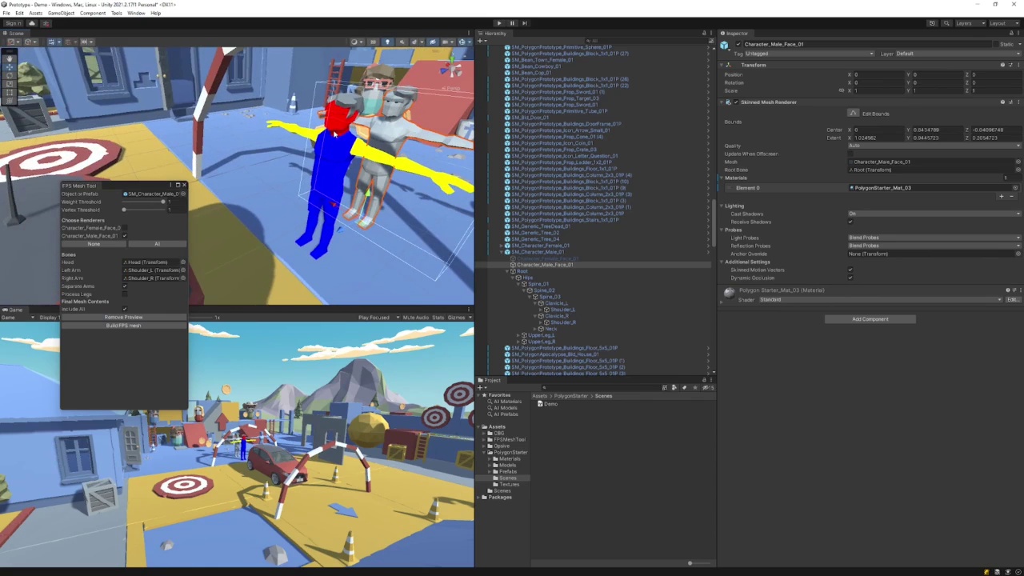
{"action": "left_click", "coordinate": [146, 325]}
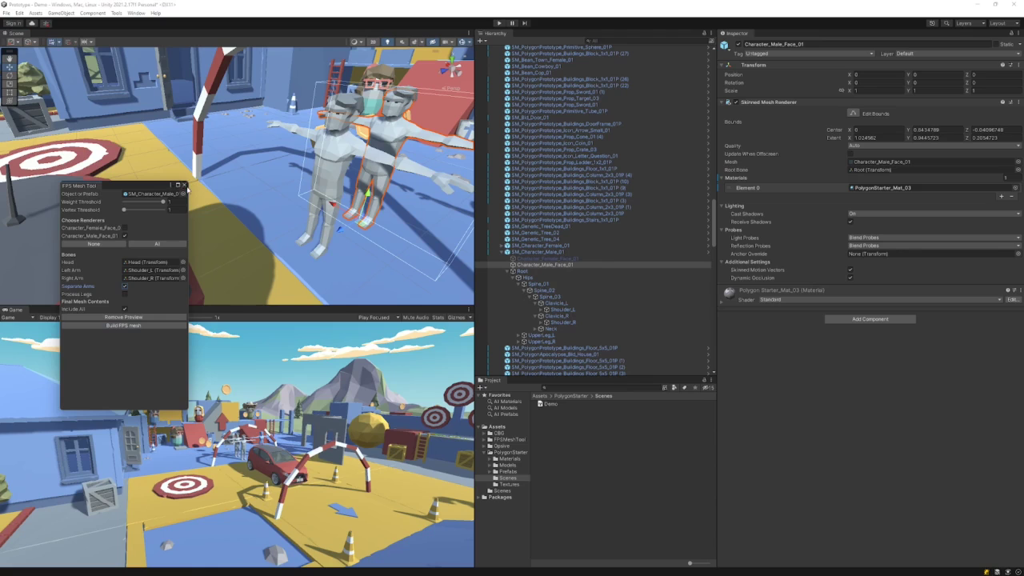
{"action": "left_click", "coordinate": [182, 185]}
{"action": "left_click", "coordinate": [336, 164]}
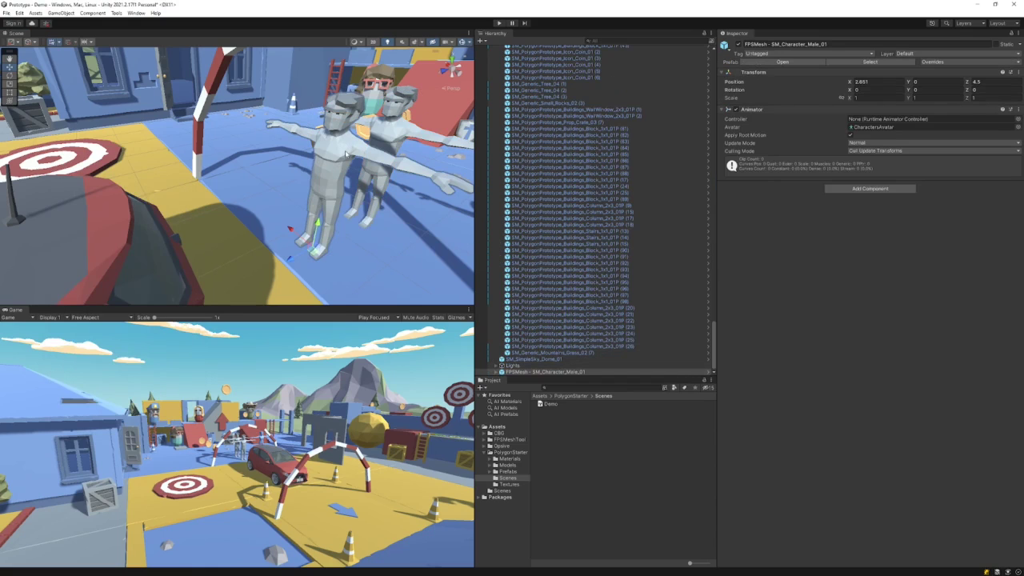
{"action": "key", "text": "f"}
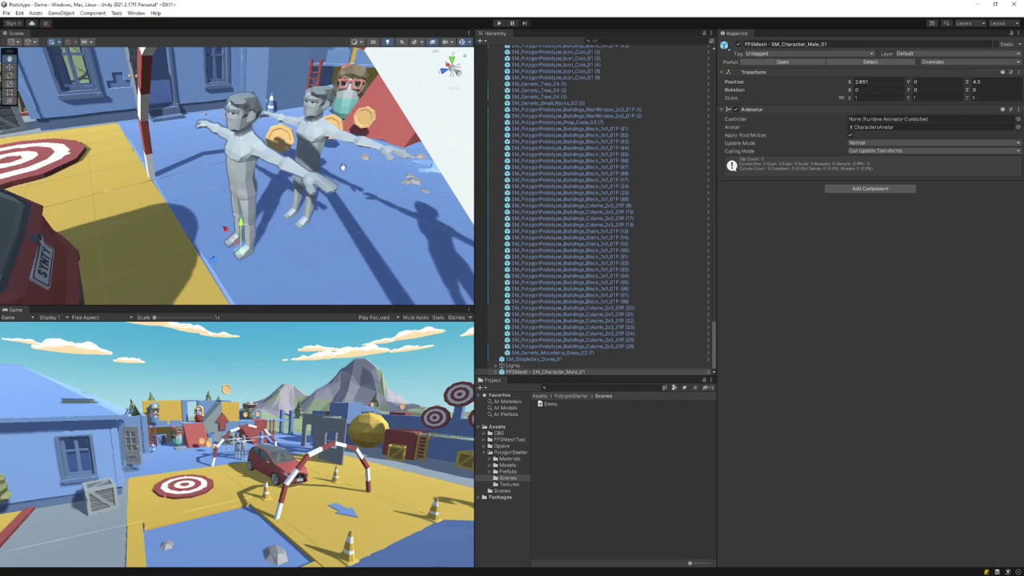
Open the Character Manager's scene setup and add the managers to the scene.
{"action": "left_click", "coordinate": [116, 13]}
{"action": "mouse_move", "coordinate": [140, 24]}
{"action": "mouse_move", "coordinate": [228, 26]}
{"action": "left_click", "coordinate": [300, 32]}
{"action": "left_click", "coordinate": [108, 252]}
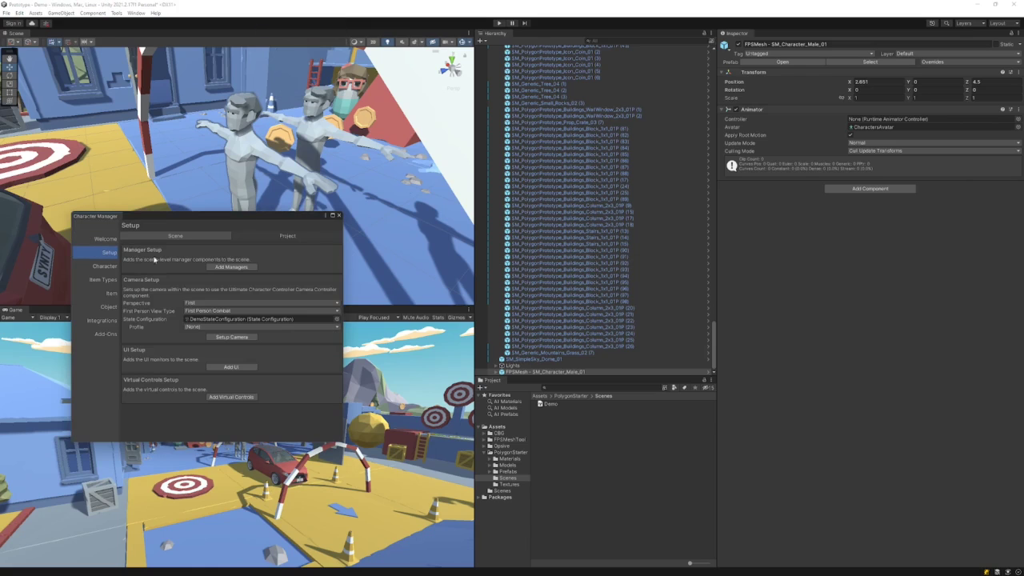
{"action": "left_click", "coordinate": [242, 270]}
Set up the camera with the Both perspective and add the UI monitors to the scene.
{"action": "left_click", "coordinate": [208, 304]}
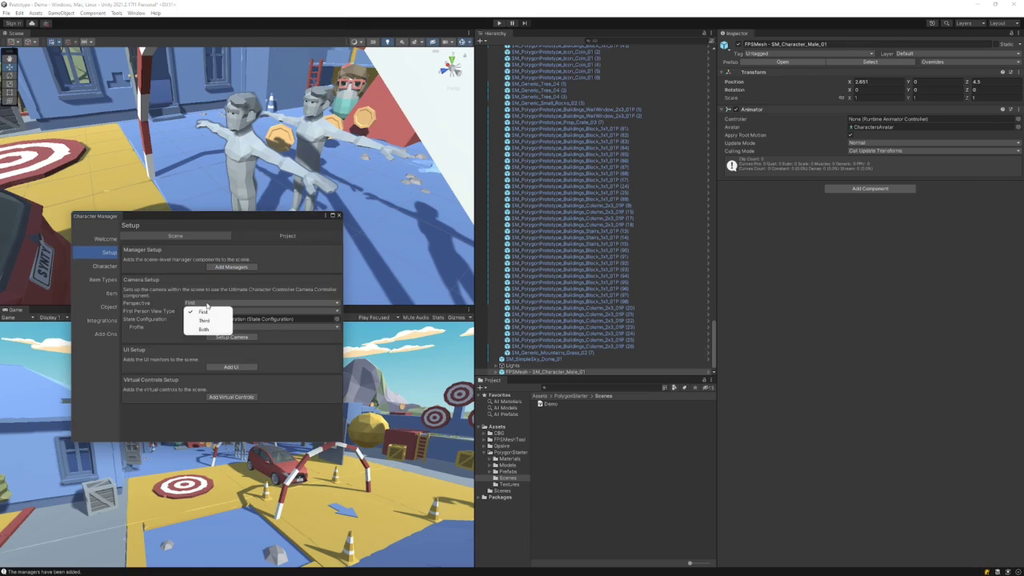
{"action": "left_click", "coordinate": [206, 332]}
{"action": "left_click", "coordinate": [231, 353]}
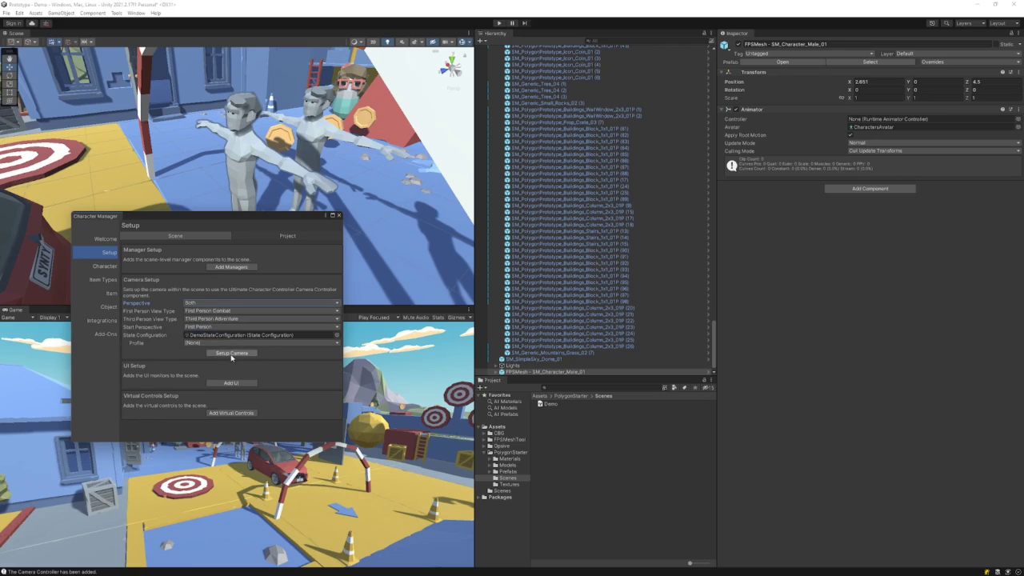
{"action": "left_click", "coordinate": [230, 383]}
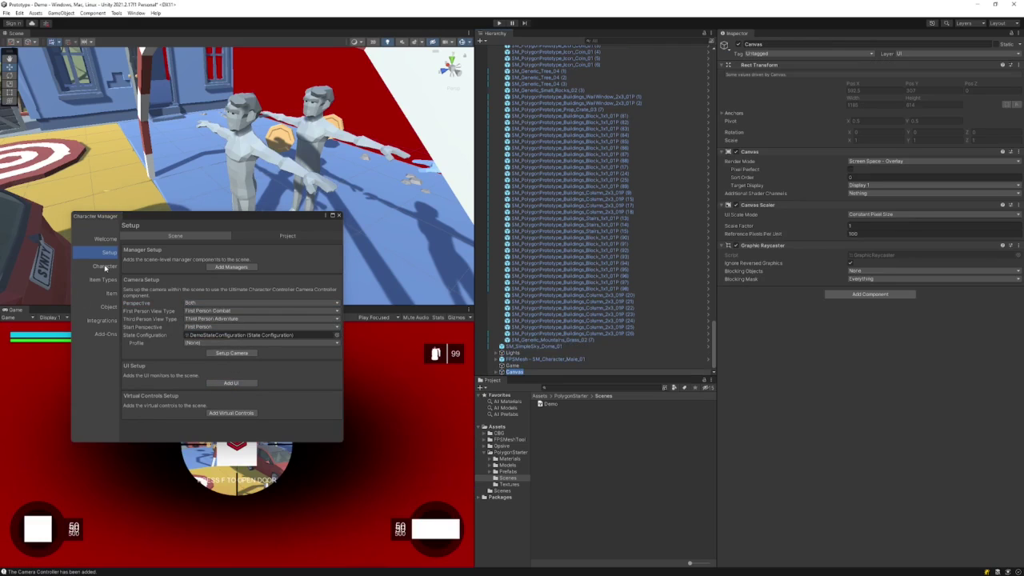
Assign FPSMesh - SM_Character_Male_01 as the new character and set its perspective to Both.
{"action": "left_click", "coordinate": [105, 267]}
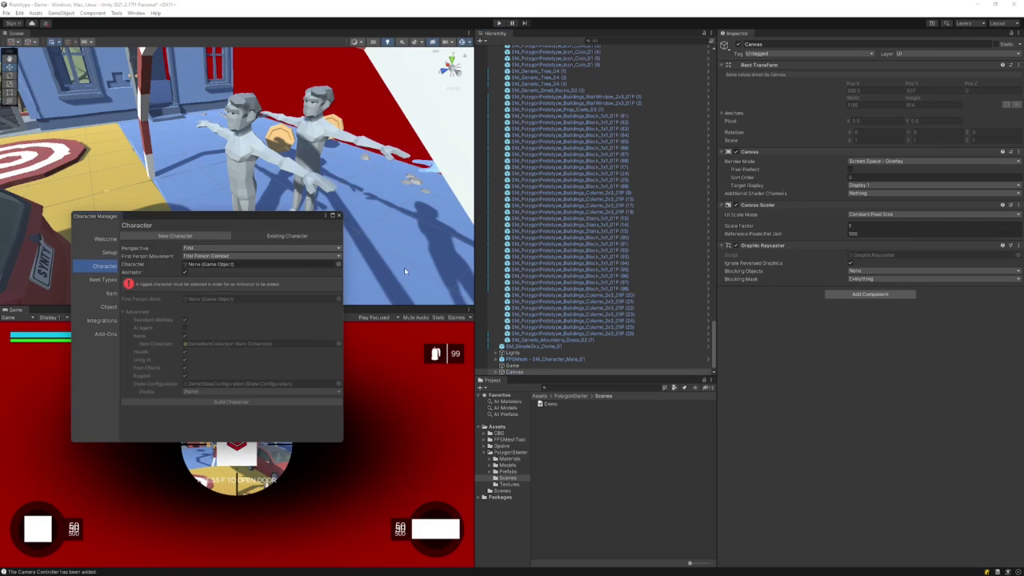
{"action": "left_click_drag", "start_coordinate": [545, 361], "coordinate": [199, 253]}
{"action": "left_click", "coordinate": [198, 250]}
{"action": "left_click", "coordinate": [202, 274]}
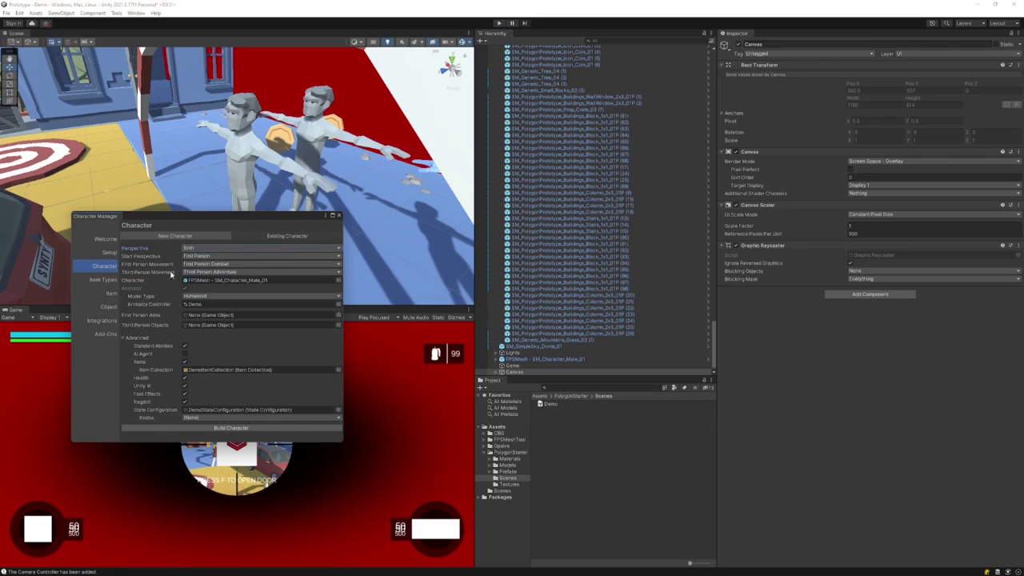
Search the assets for "confi" and assign ConfiguredNolanFirstPersonArms as the character's first person arms.
{"action": "left_click", "coordinate": [338, 315]}
{"action": "left_click", "coordinate": [352, 327]}
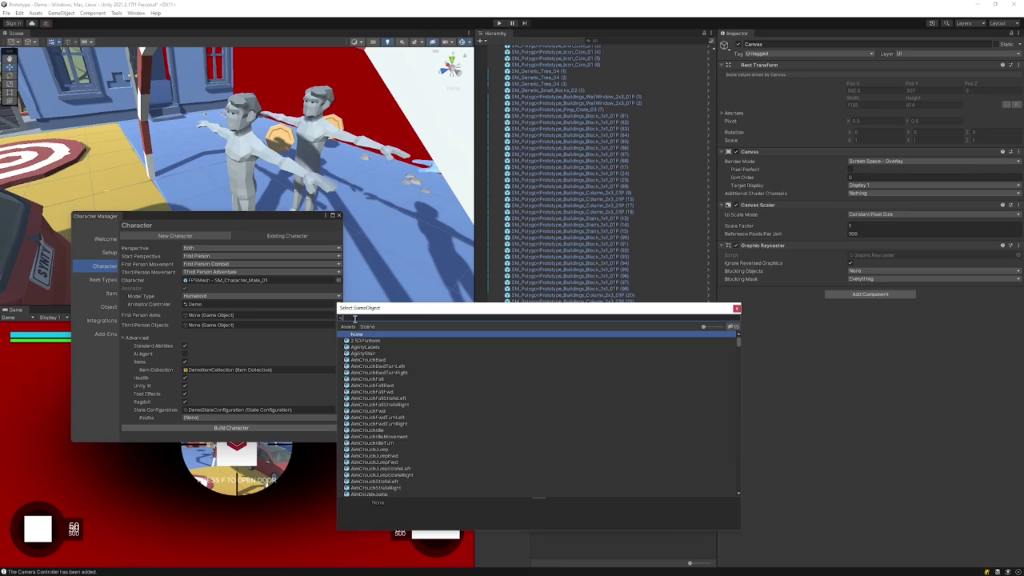
{"action": "left_click", "coordinate": [355, 319]}
{"action": "type", "text": "confi"}
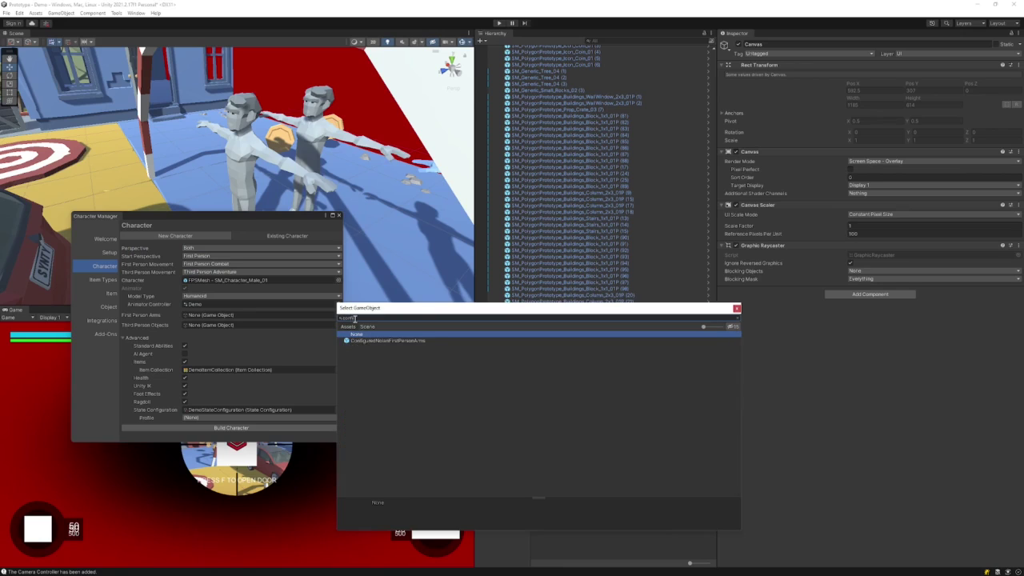
{"action": "double_click", "coordinate": [367, 341]}
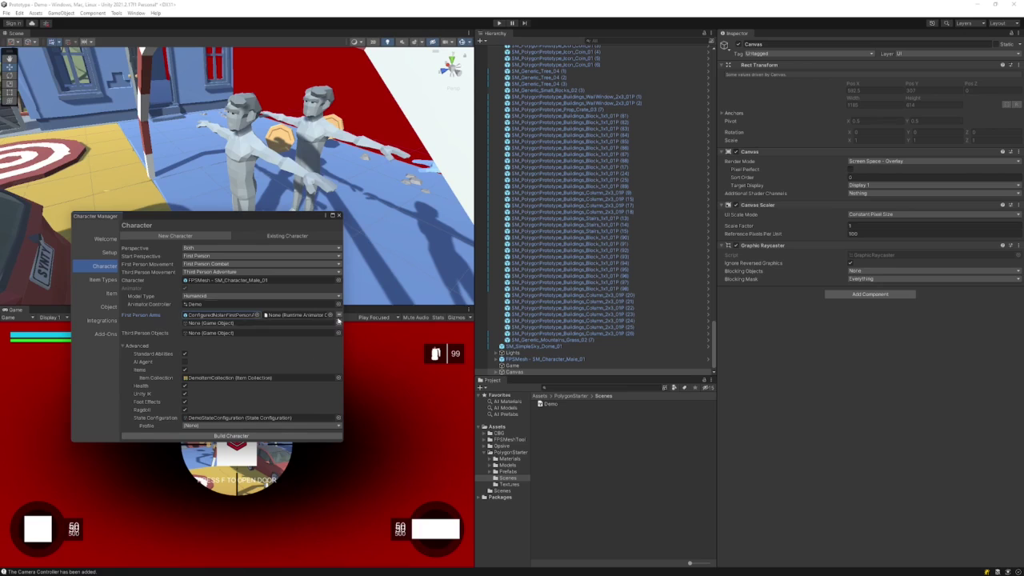
Add the FPS mesh character's Character_Hair_Male_01 to the third person objects.
{"action": "left_click", "coordinate": [247, 102]}
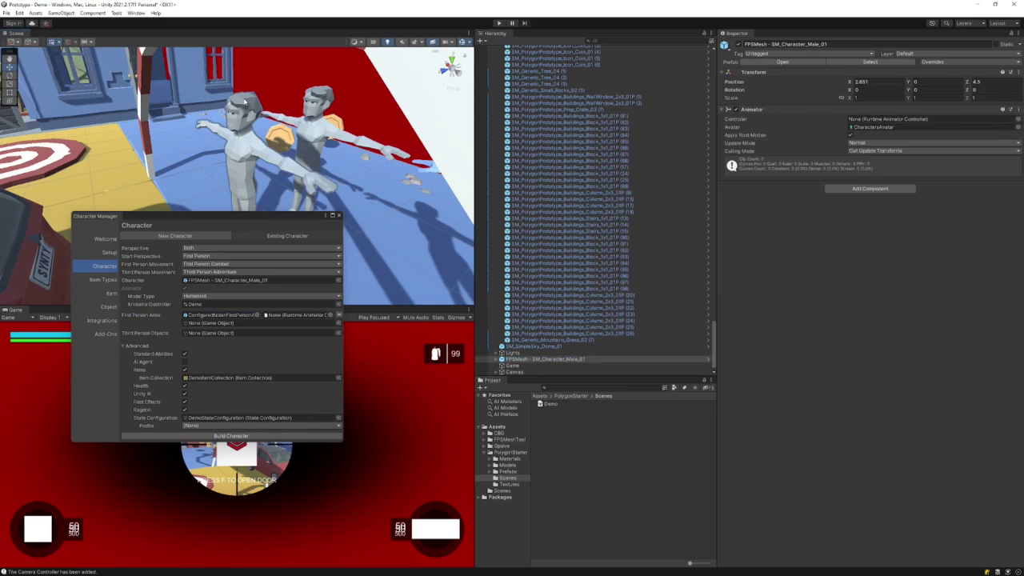
{"action": "left_click", "coordinate": [247, 102]}
{"action": "scroll", "coordinate": [596, 332], "scroll_direction": "down", "scroll_amount": 3}
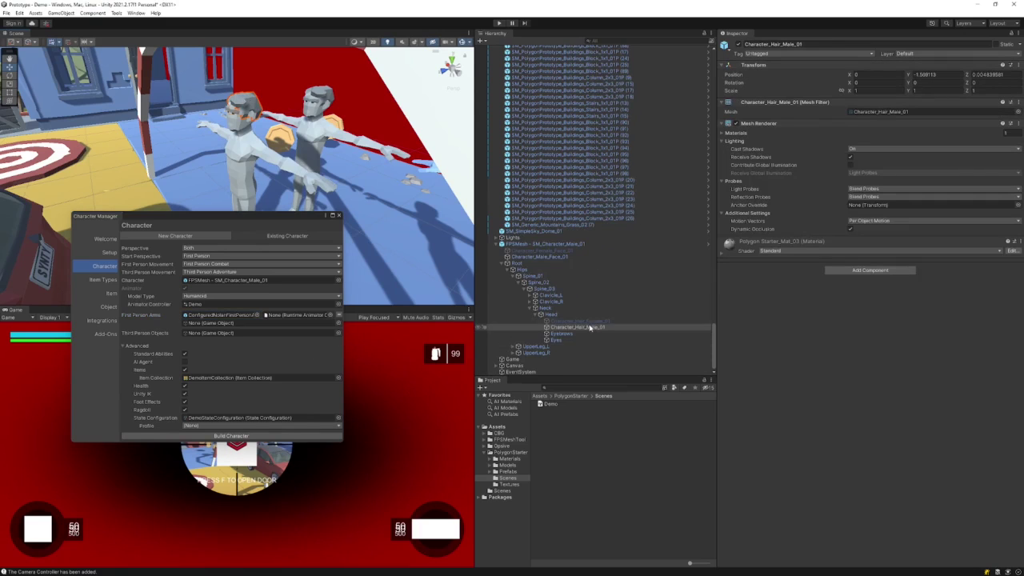
{"action": "left_click_drag", "start_coordinate": [589, 328], "coordinate": [239, 333]}
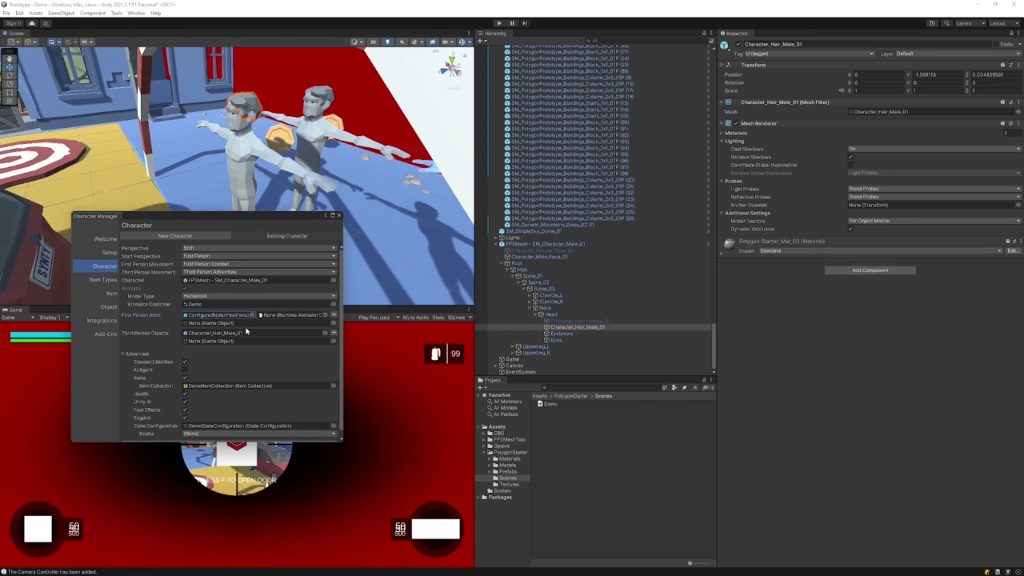
Build the character and create its ragdoll from the prefilled bones, then close the manager and collapse the character's hierarchy.
{"action": "scroll", "coordinate": [256, 392], "scroll_direction": "down", "scroll_amount": 1}
{"action": "left_click", "coordinate": [216, 439]}
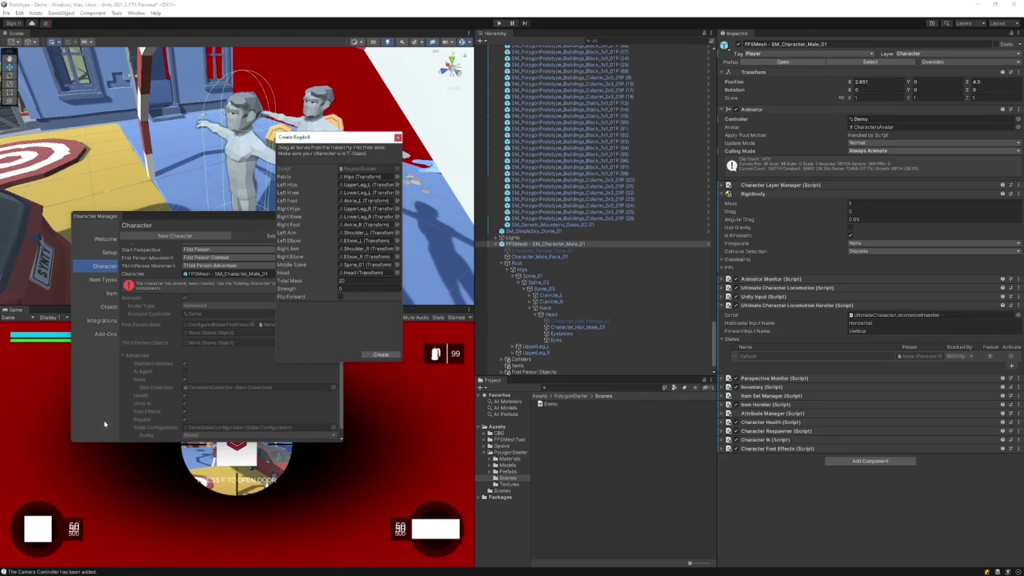
{"action": "left_click", "coordinate": [380, 354]}
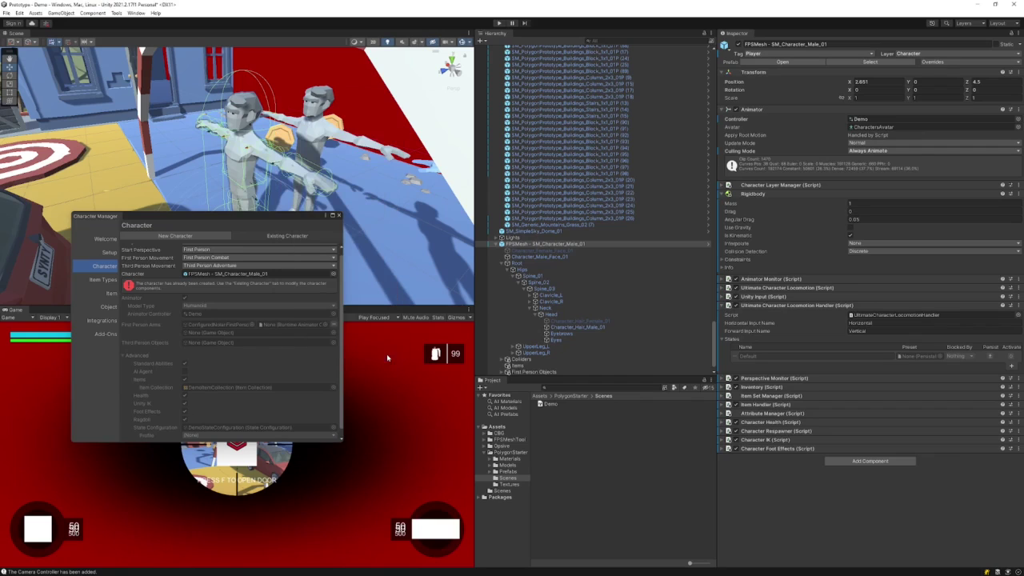
{"action": "left_click", "coordinate": [339, 216]}
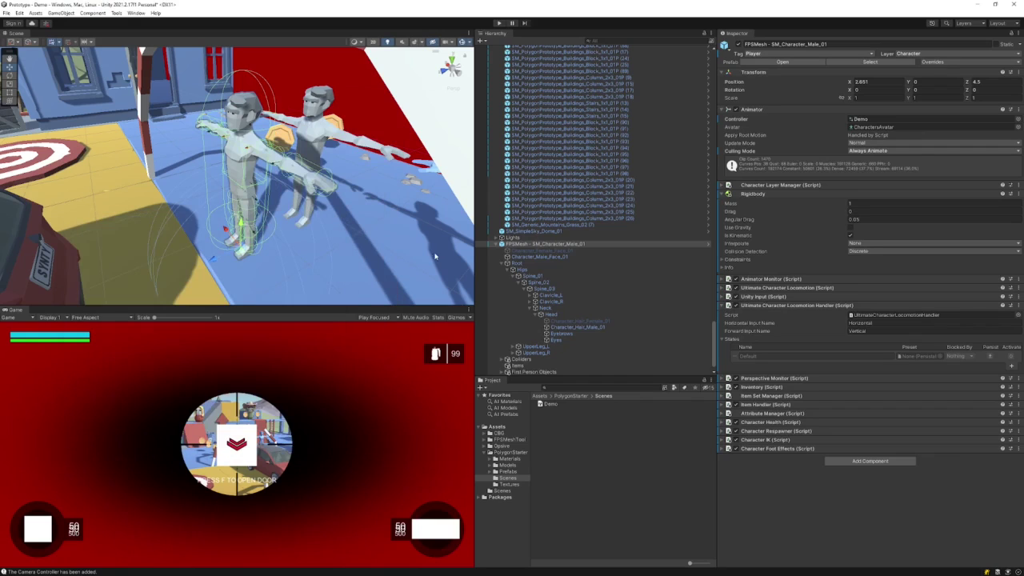
{"action": "left_click", "coordinate": [501, 243]}
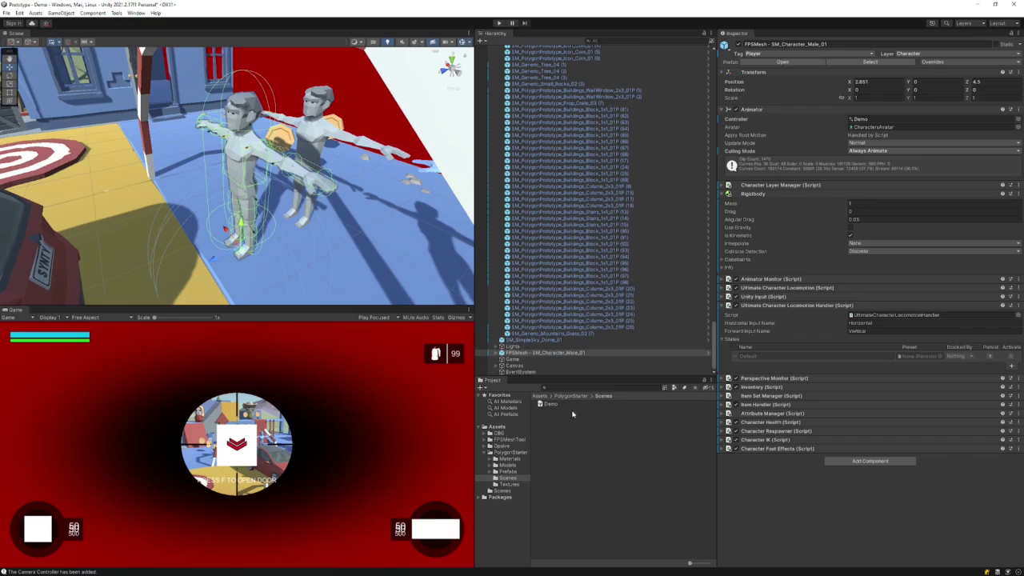
{"action": "left_click", "coordinate": [597, 471]}
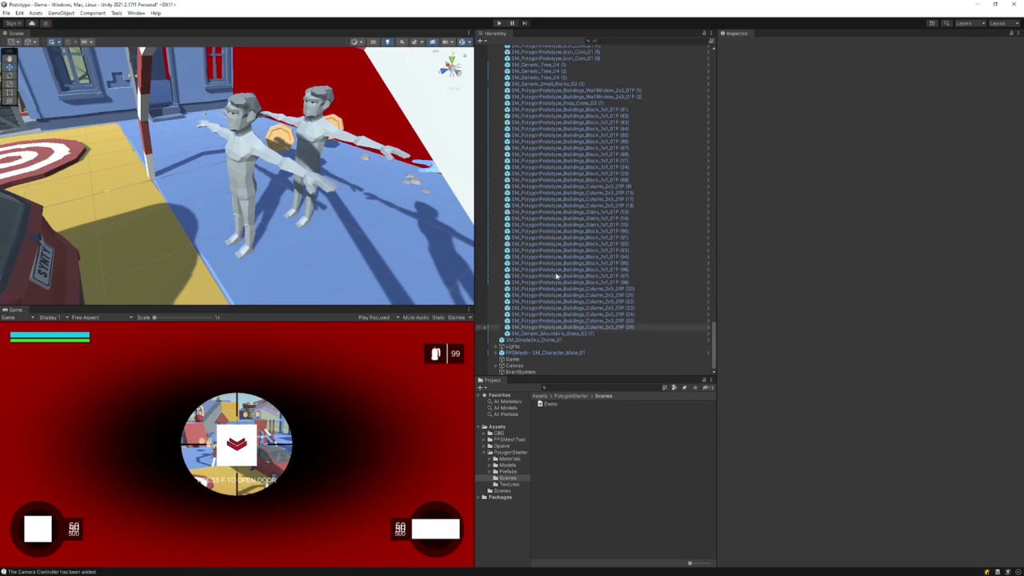
Add the UCCFPS Material Controller component to the FPSMesh - SM_Character_Male_01 object.
{"action": "left_click", "coordinate": [499, 23]}
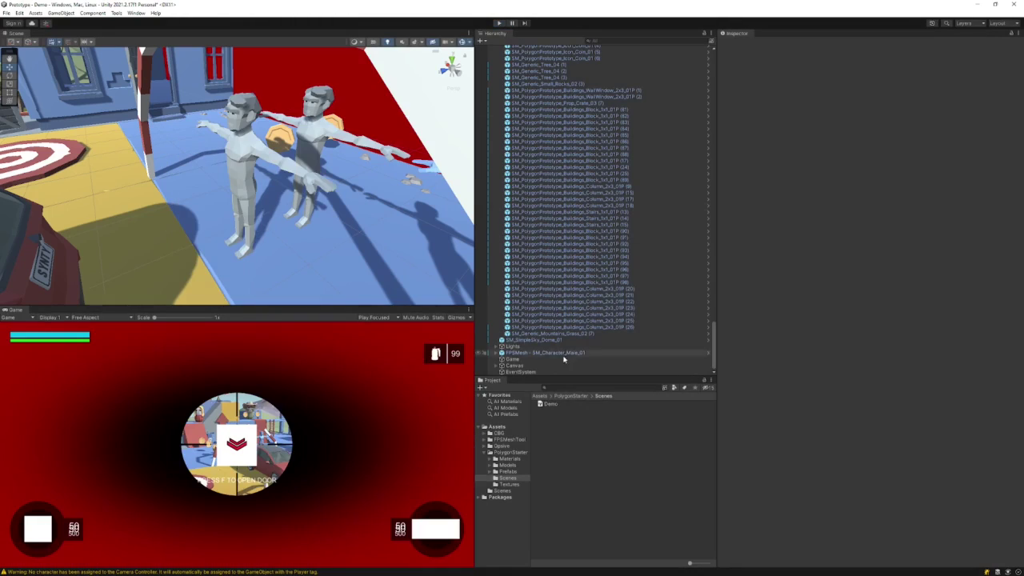
{"action": "left_click", "coordinate": [569, 352]}
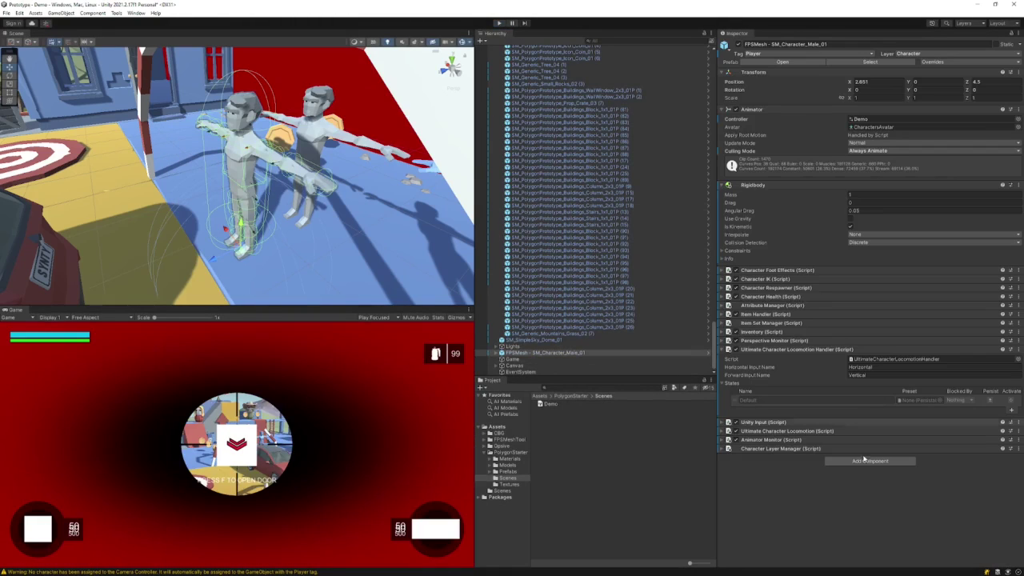
{"action": "left_click", "coordinate": [862, 462]}
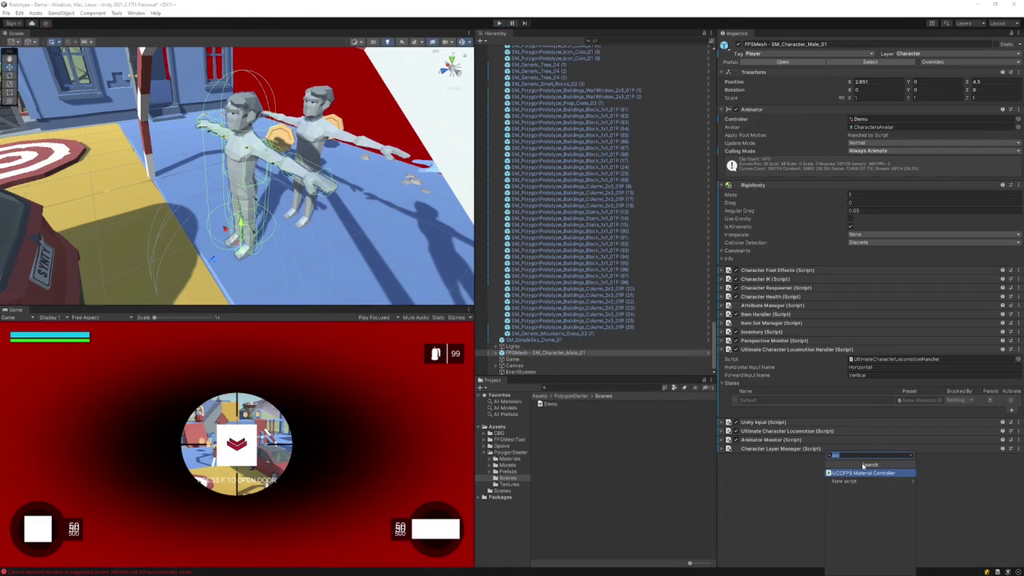
{"action": "left_click", "coordinate": [850, 474]}
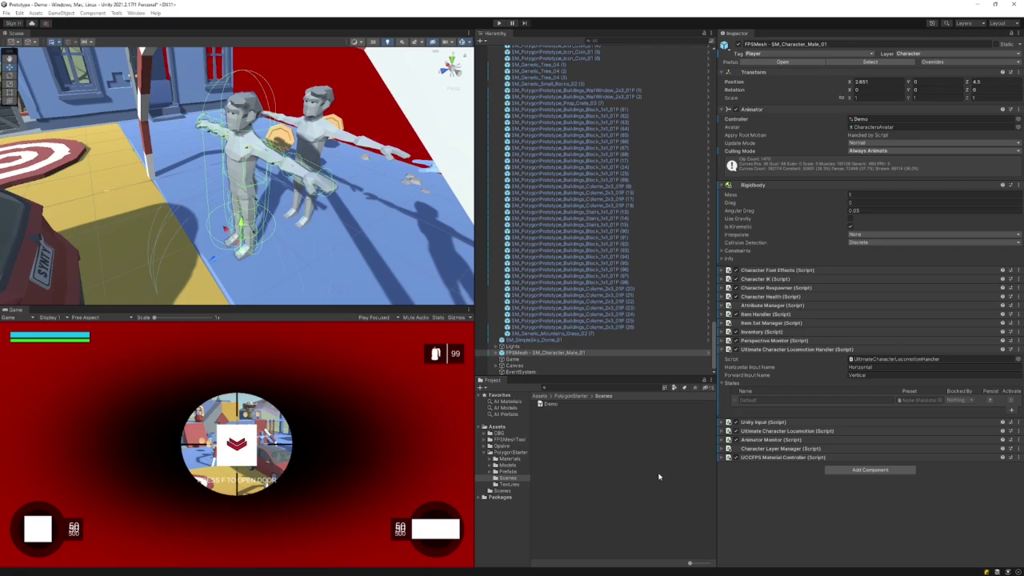
Run the scene, switch the character to third person, walk it around the level, and stop play mode.
{"action": "left_click", "coordinate": [500, 24]}
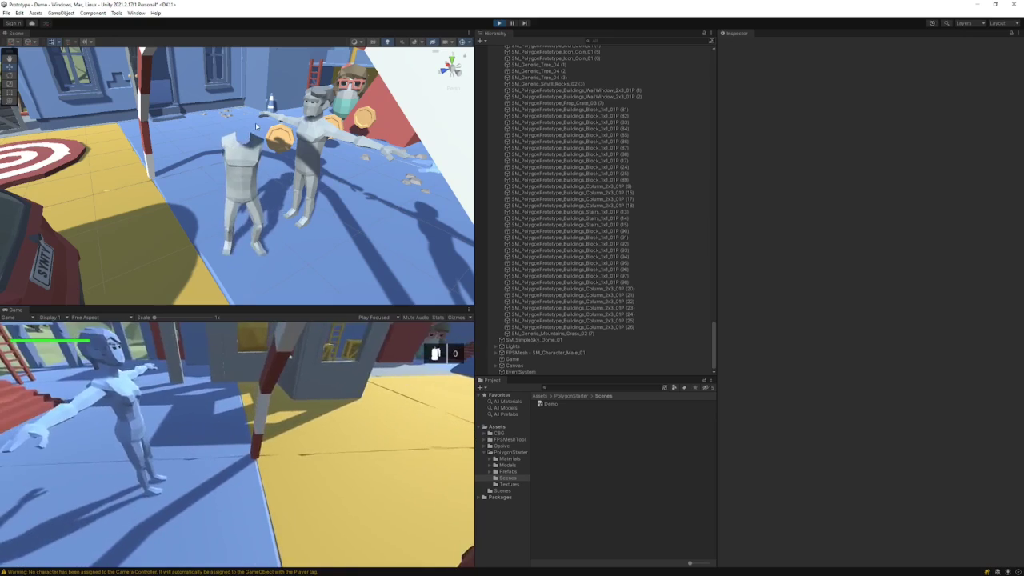
{"action": "key", "text": "v"}
{"action": "key", "text": "w"}
{"action": "key", "text": "w"}
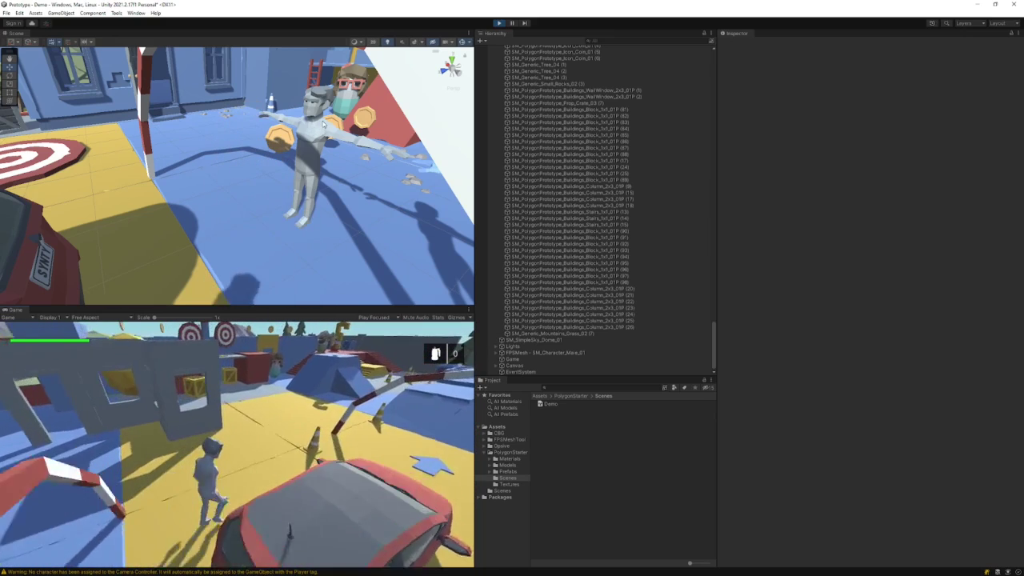
{"action": "key", "text": "w"}
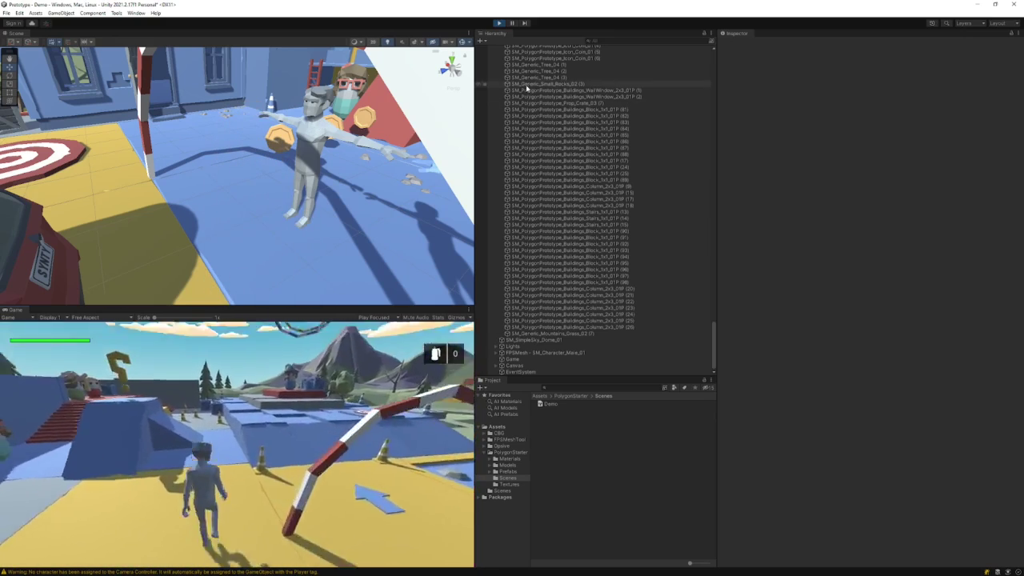
{"action": "key", "text": "w"}
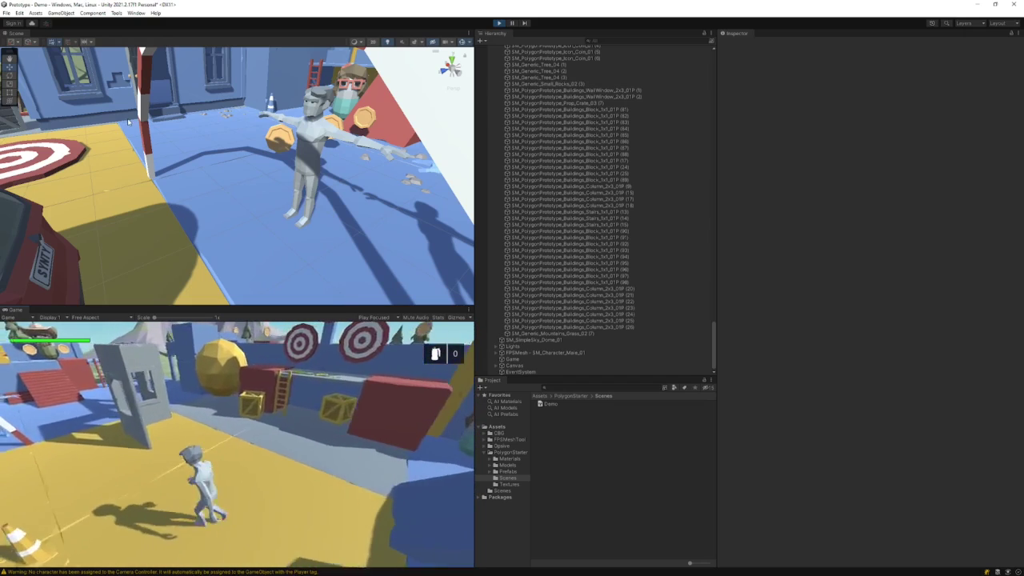
{"action": "left_click", "coordinate": [500, 22]}
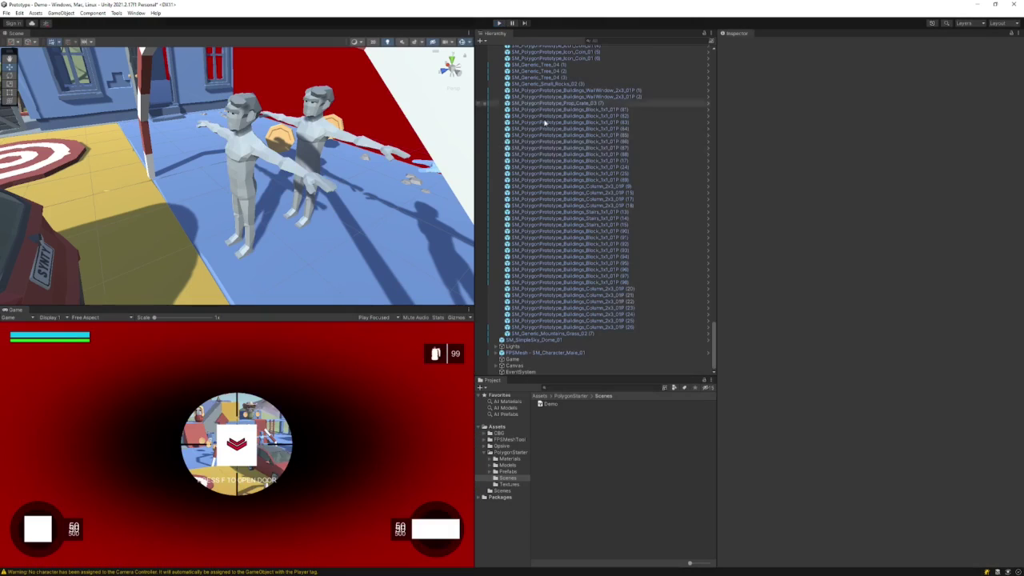
Collapse Demo_Objects and add two Default Loadout entries with amounts 1 and 100 to the FPSMesh character's Inventory.
{"action": "scroll", "coordinate": [536, 279], "scroll_direction": "up", "scroll_amount": 15}
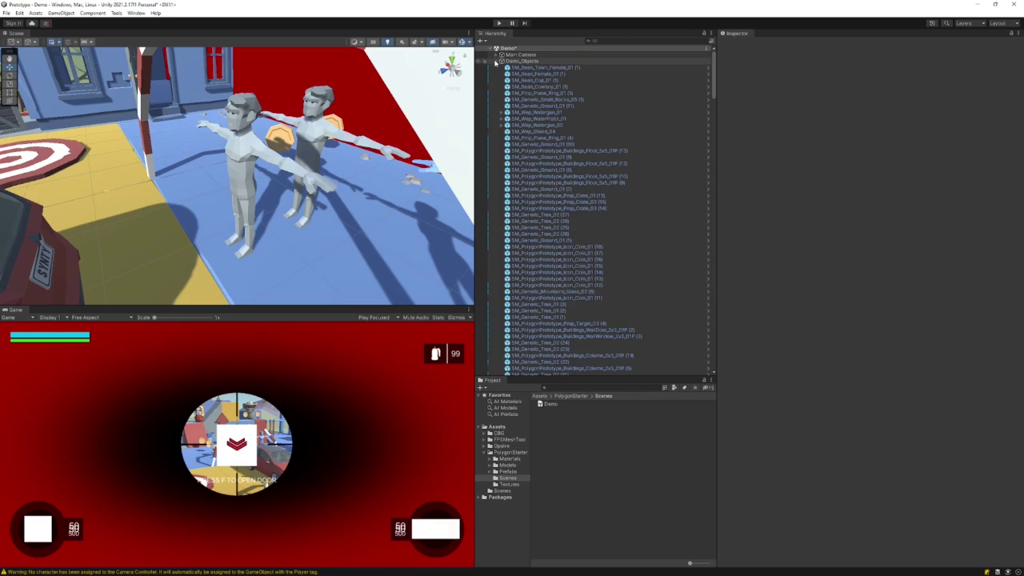
{"action": "left_click", "coordinate": [501, 61]}
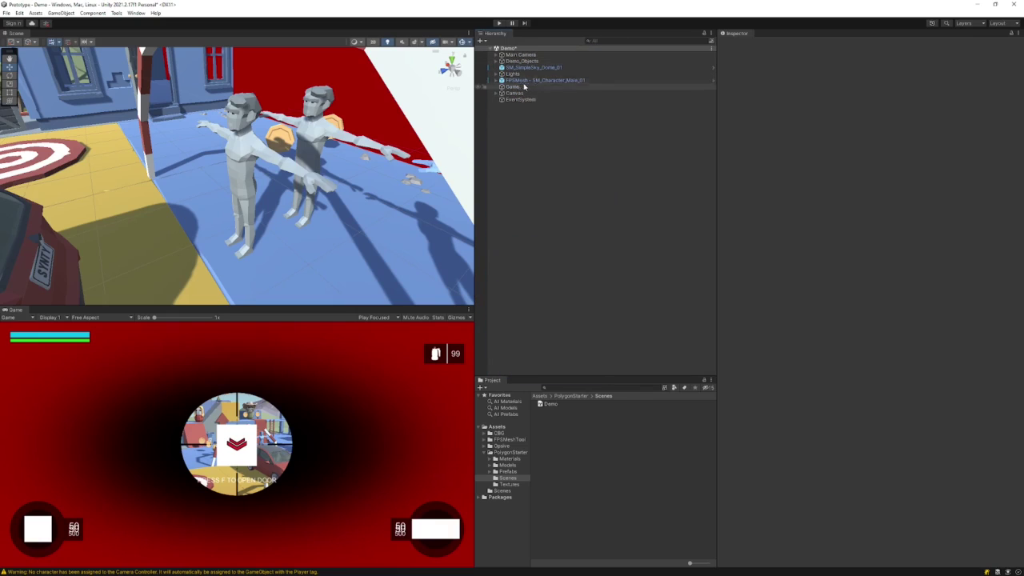
{"action": "left_click", "coordinate": [567, 81]}
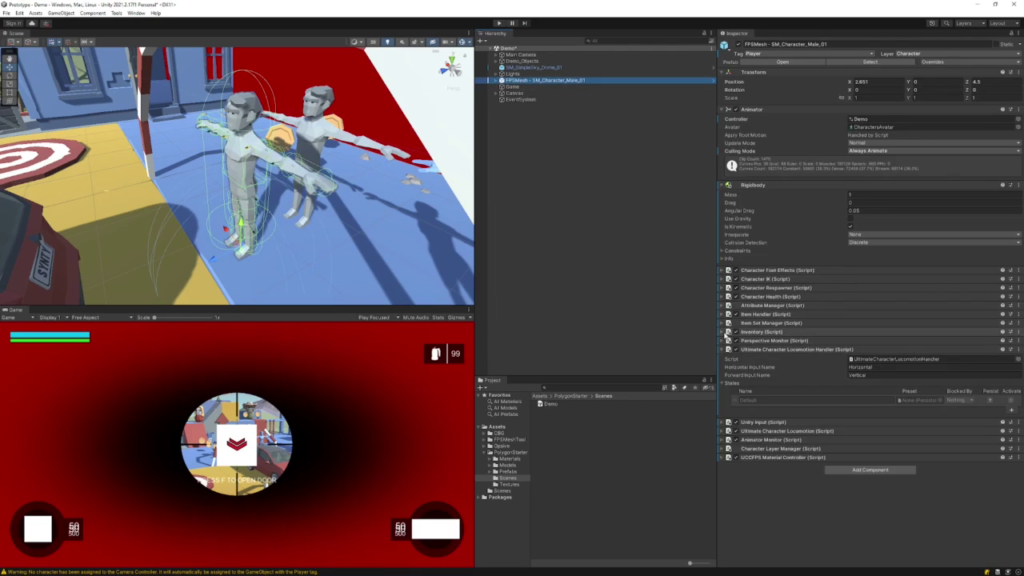
{"action": "left_click", "coordinate": [724, 332]}
{"action": "scroll", "coordinate": [837, 359], "scroll_direction": "down", "scroll_amount": 1}
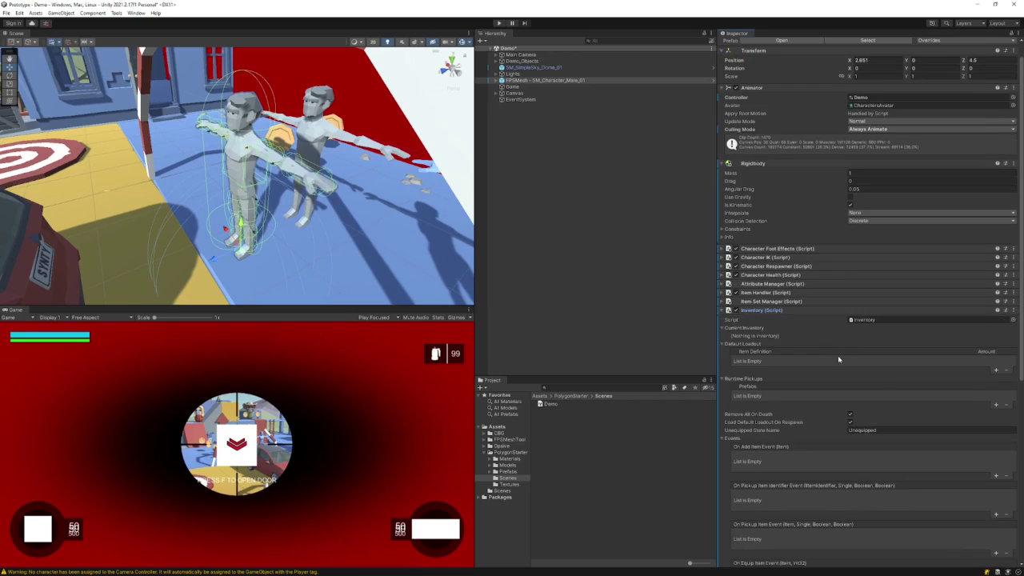
{"action": "left_click", "coordinate": [996, 371]}
{"action": "left_click", "coordinate": [995, 371]}
{"action": "left_click", "coordinate": [993, 361]}
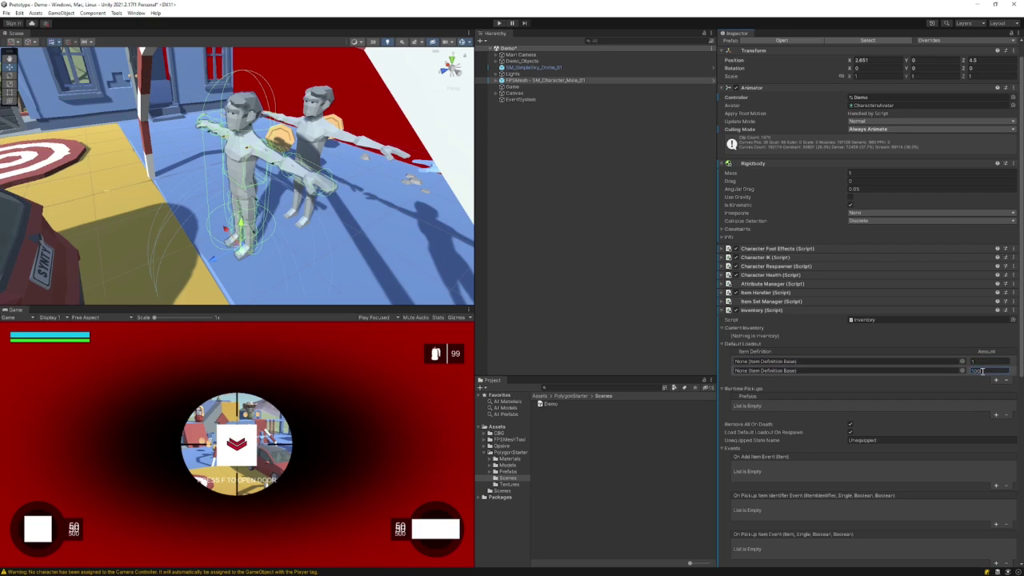
Assign AssaultRifle to the first Default Loadout entry and AssaultRifleBullet to the second.
{"action": "left_click", "coordinate": [962, 362]}
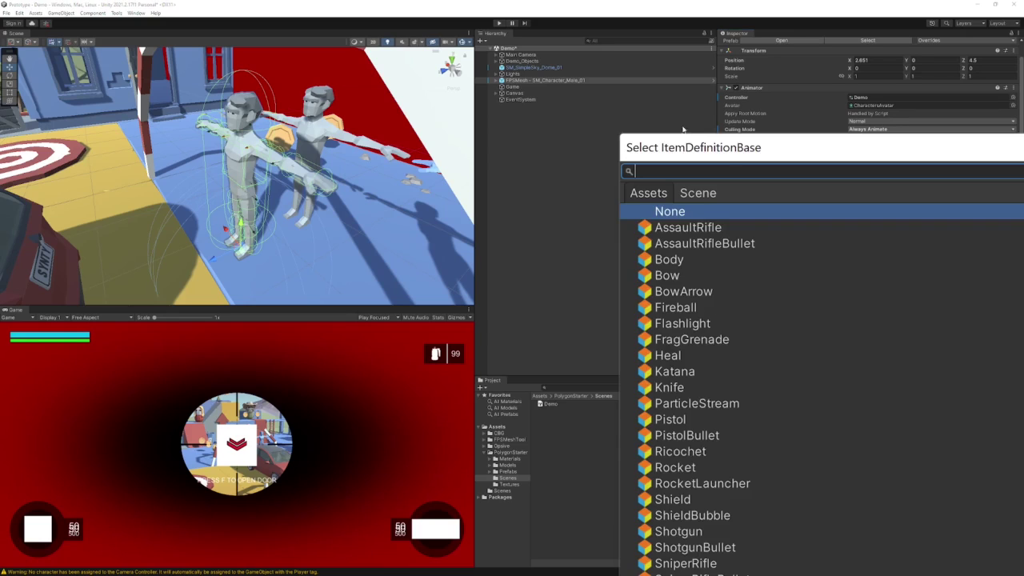
{"action": "left_click_drag", "start_coordinate": [721, 147], "coordinate": [272, 89]}
{"action": "double_click", "coordinate": [263, 114]}
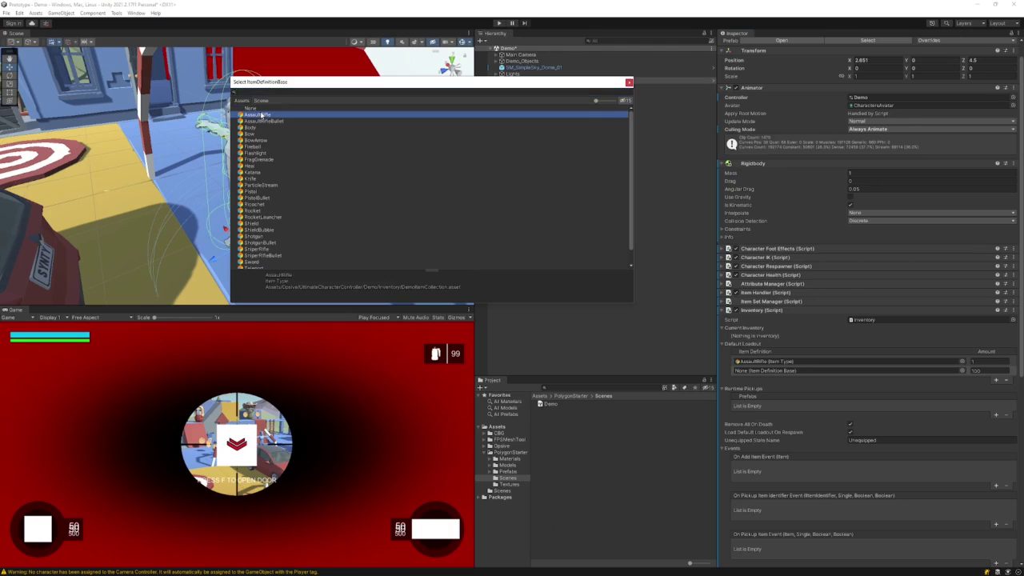
{"action": "left_click", "coordinate": [963, 372]}
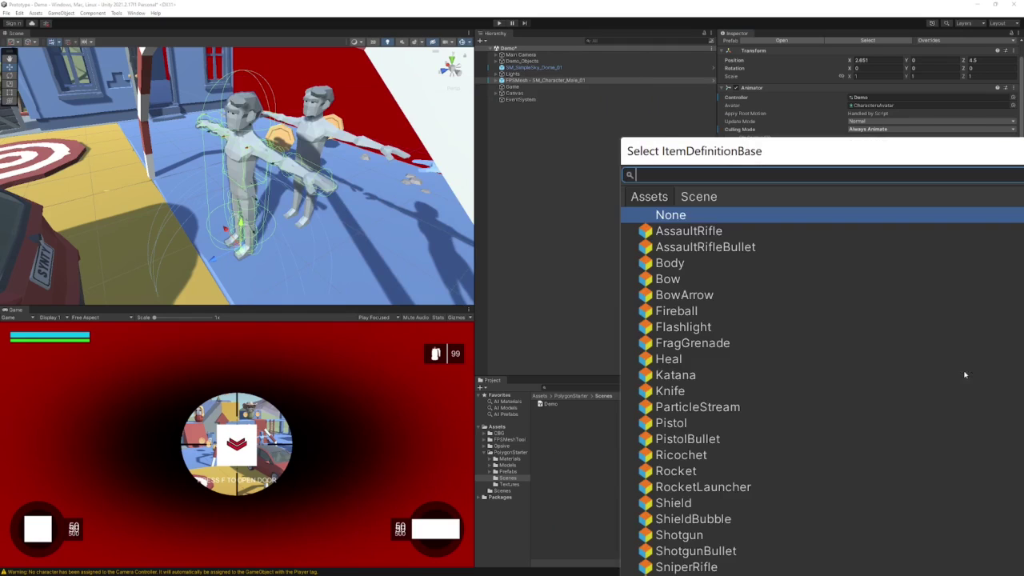
{"action": "left_click", "coordinate": [560, 162]}
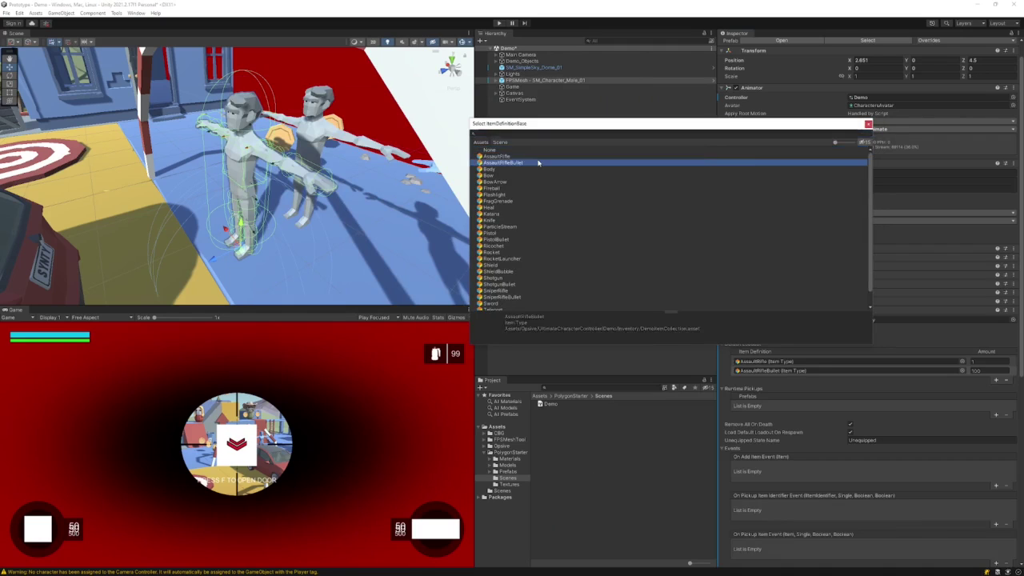
{"action": "left_click", "coordinate": [867, 387]}
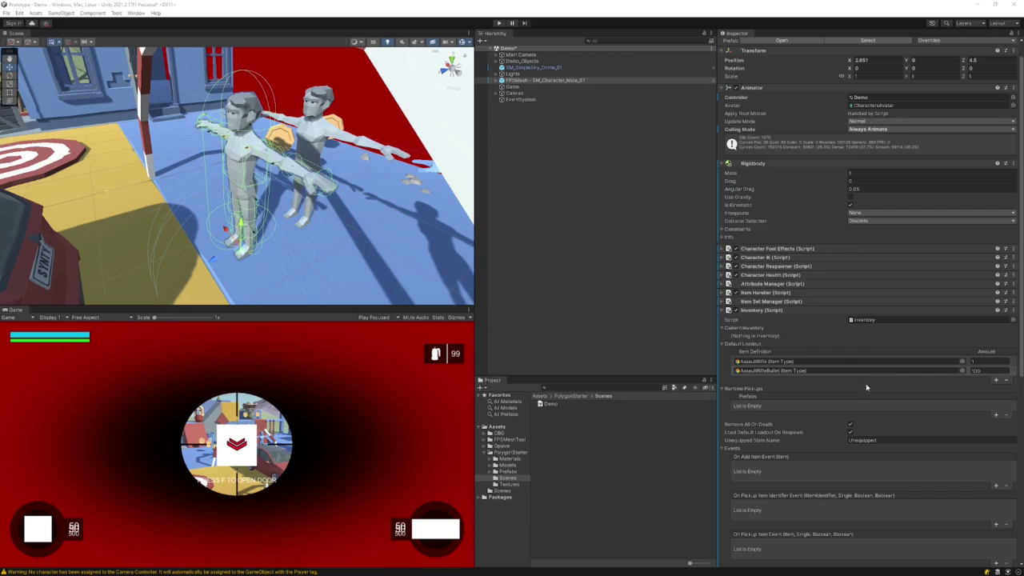
Add a Runtime Pickups entry, search for "assa", assign the AssaultRifle prefab to it, and deselect the character.
{"action": "left_click", "coordinate": [996, 417]}
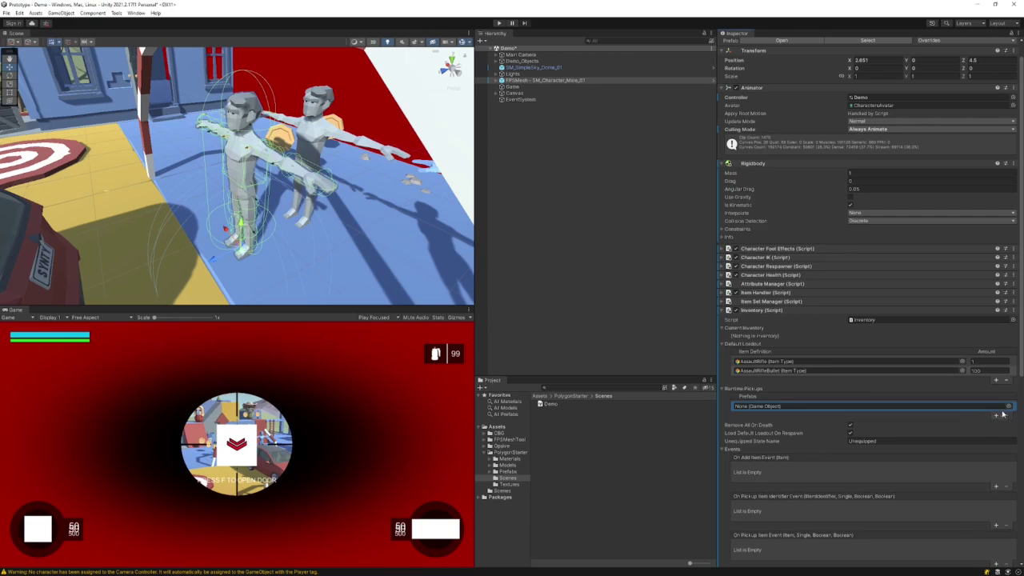
{"action": "left_click", "coordinate": [1009, 407]}
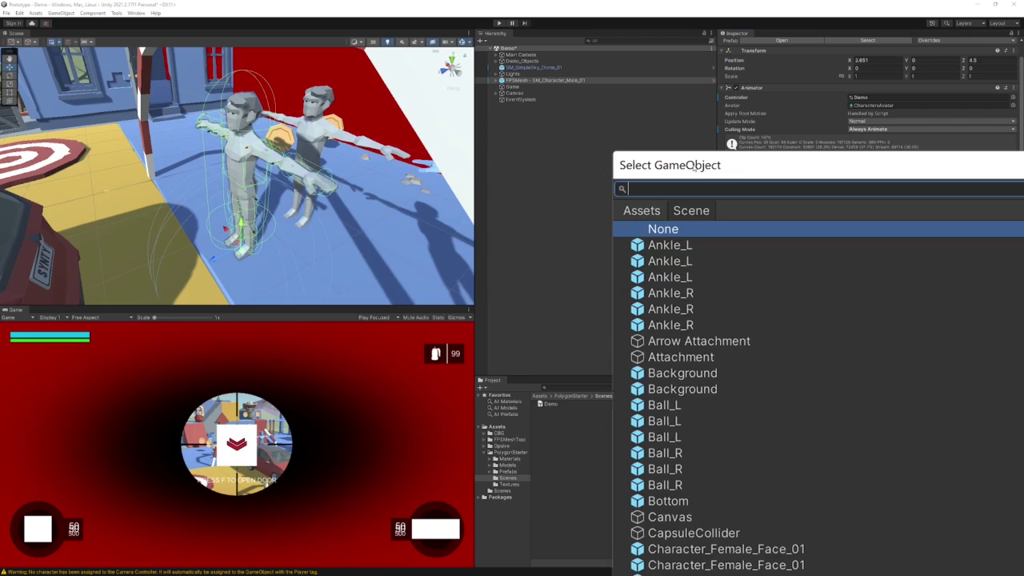
{"action": "left_click", "coordinate": [306, 115]}
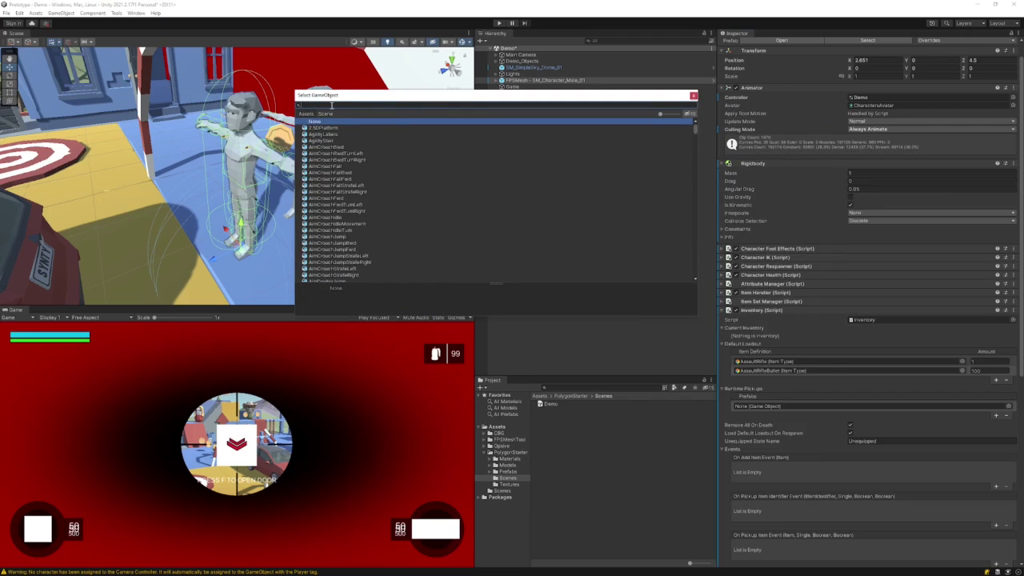
{"action": "left_click", "coordinate": [330, 105]}
{"action": "type", "text": "assa"}
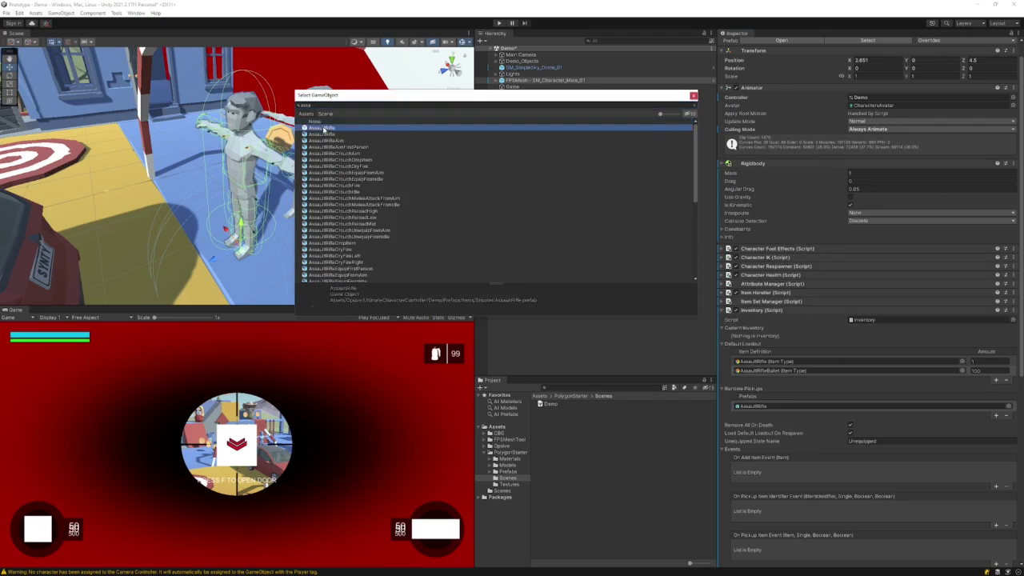
{"action": "double_click", "coordinate": [324, 128]}
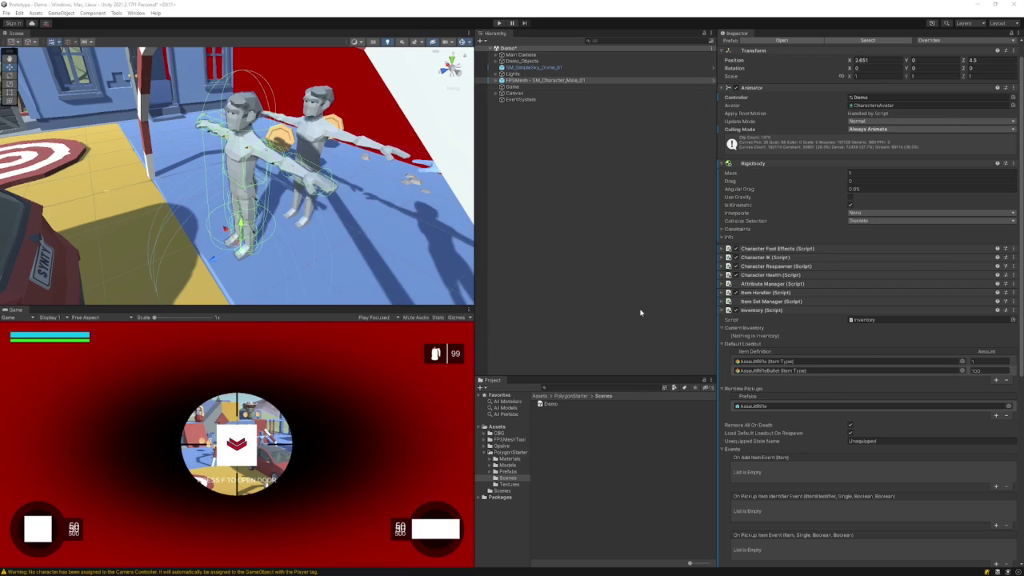
{"action": "left_click", "coordinate": [553, 191]}
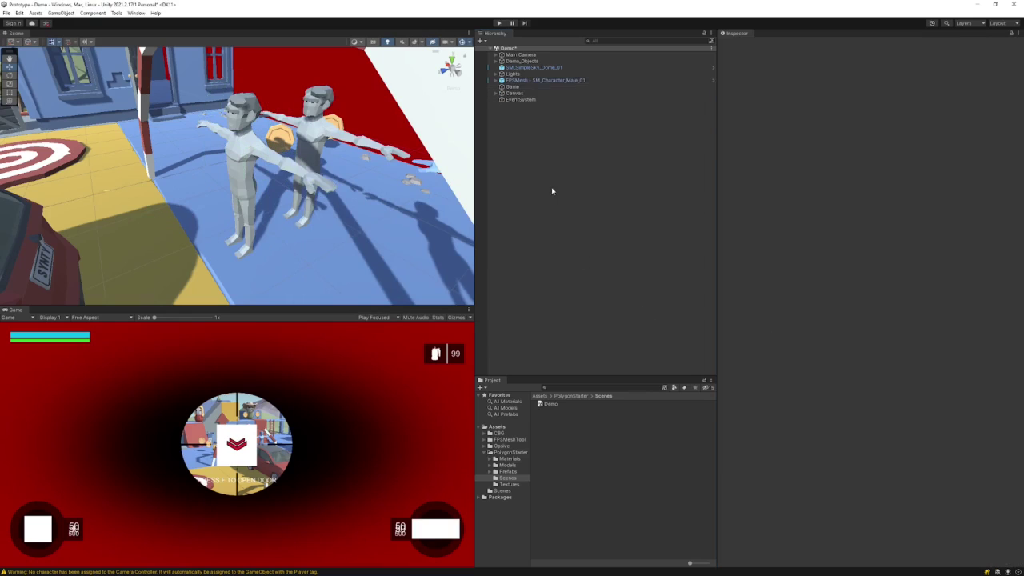
Run the scene and test walking, firing and reloading the assault rifle in first person.
{"action": "left_click", "coordinate": [497, 24]}
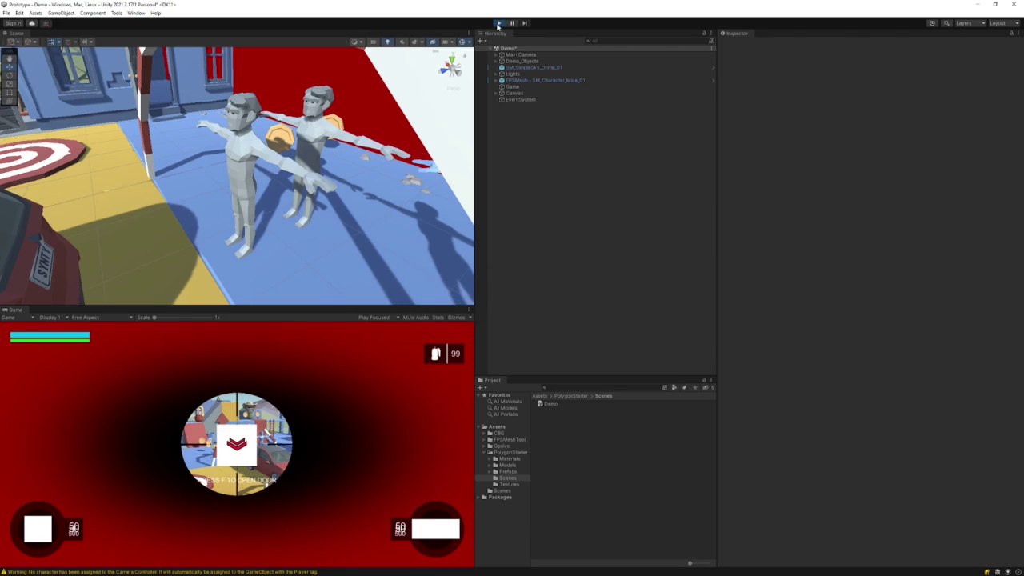
{"action": "key", "text": "w"}
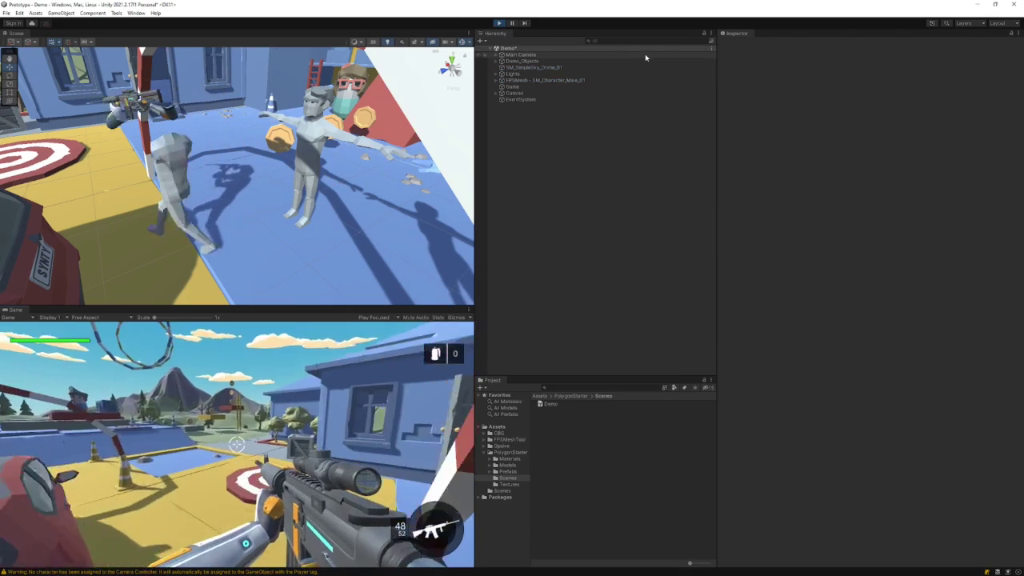
{"action": "left_click", "coordinate": [646, 58]}
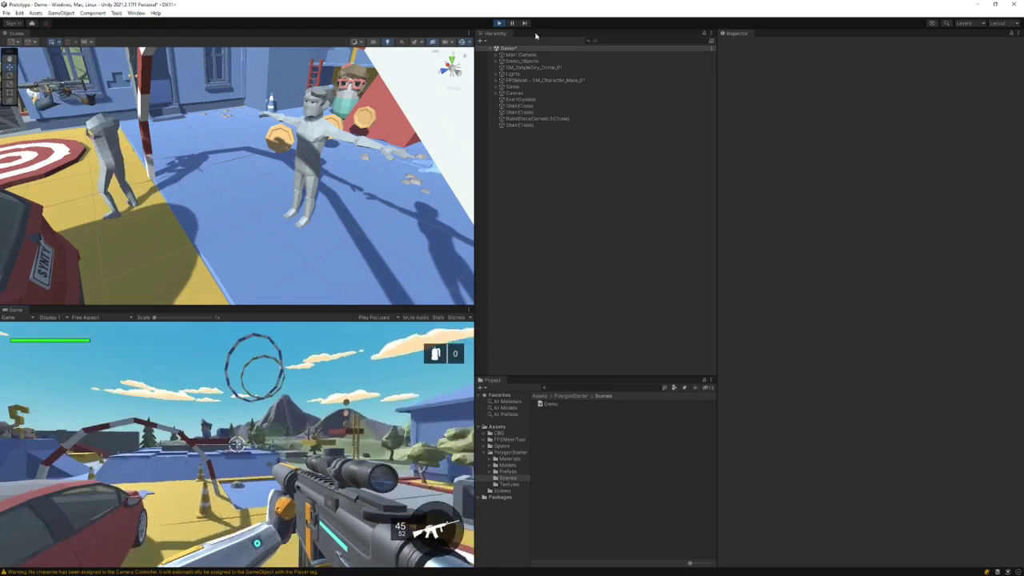
{"action": "key", "text": "r"}
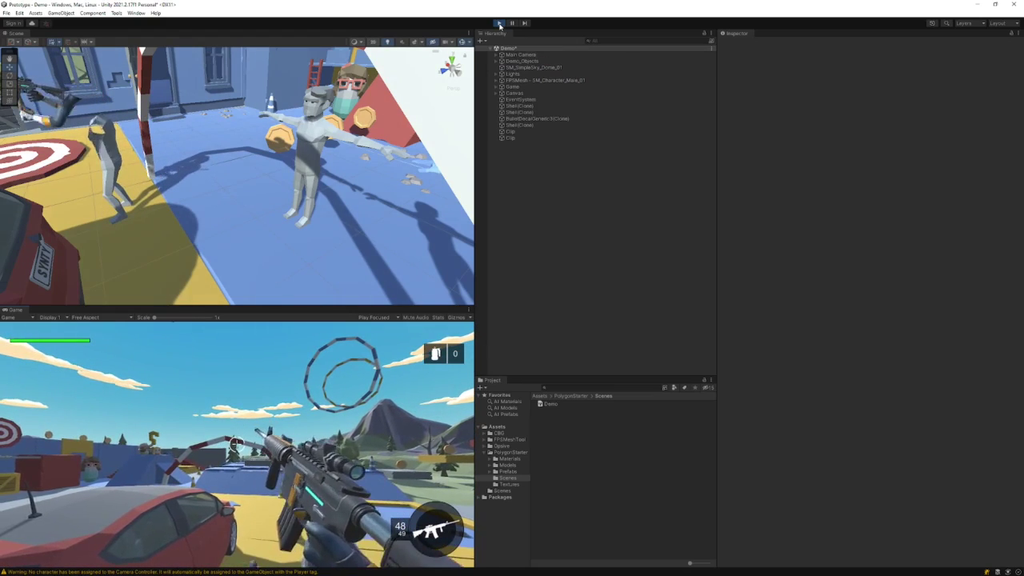
{"action": "key", "text": "w"}
{"action": "left_click", "coordinate": [498, 23]}
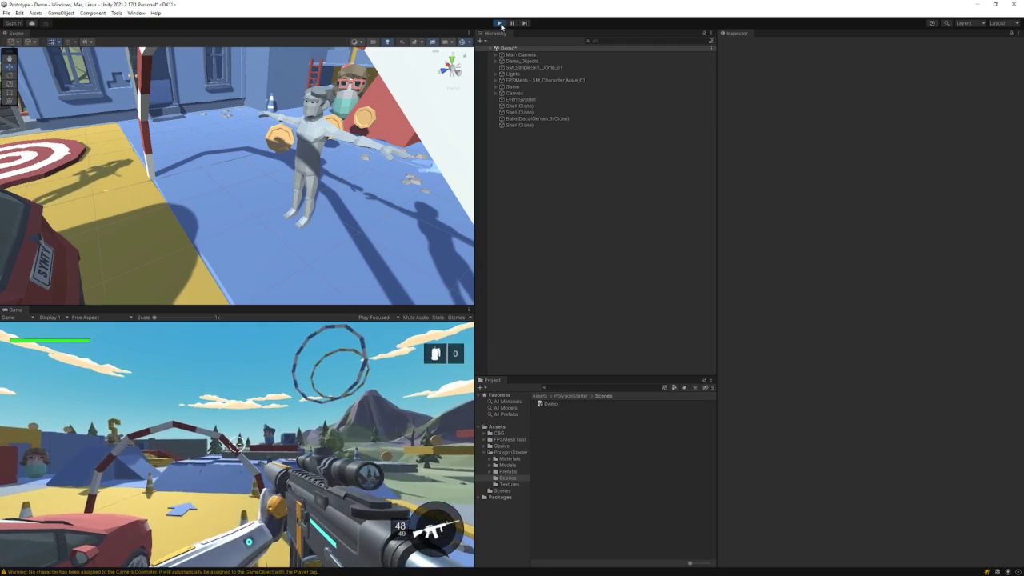
Rerun the scene to check the rifle-carrying character in third person, and stop play mode.
{"action": "left_click", "coordinate": [499, 23]}
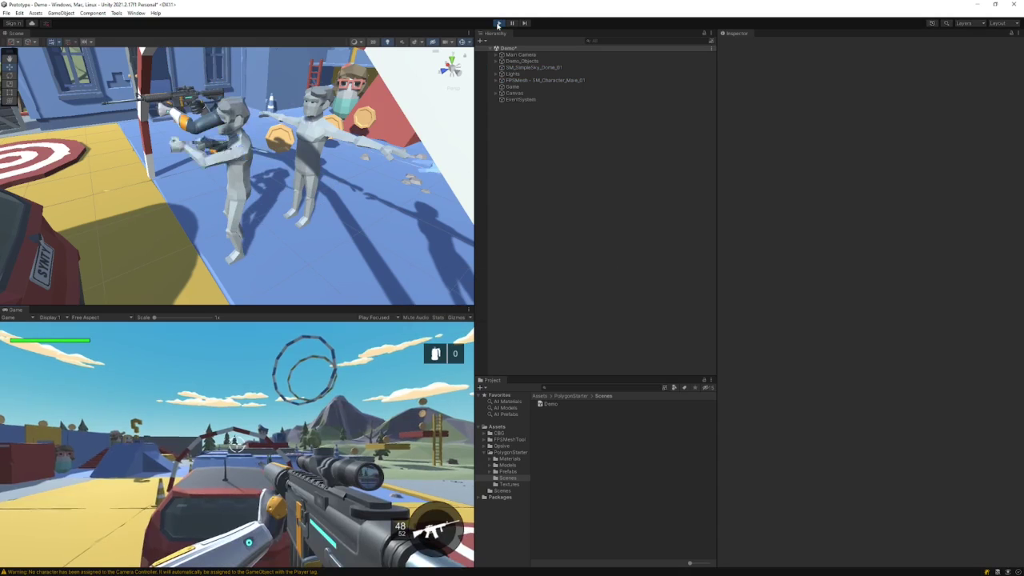
{"action": "scroll", "coordinate": [340, 181], "scroll_direction": "up", "scroll_amount": 3}
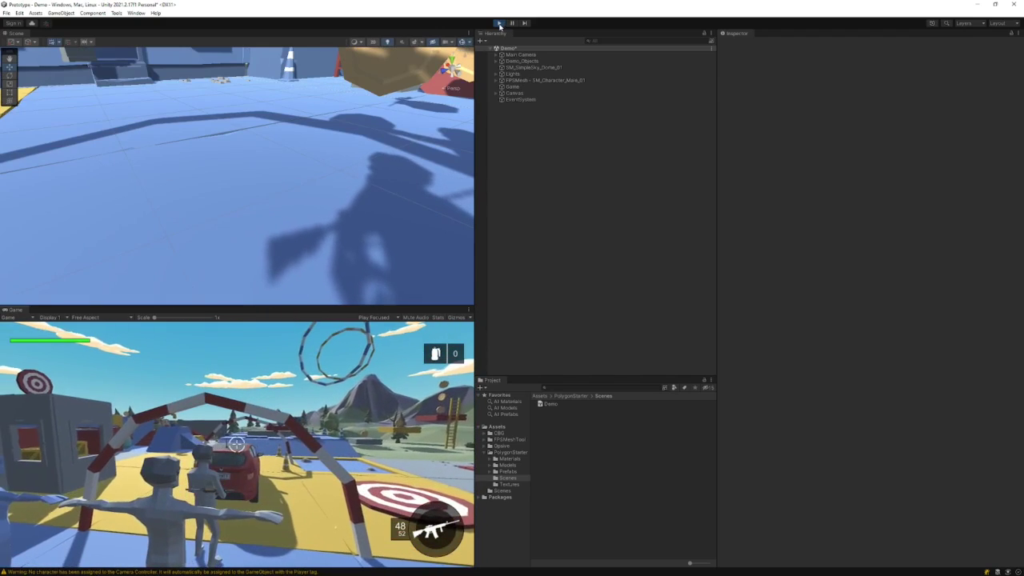
{"action": "left_click", "coordinate": [499, 23]}
{"action": "left_click", "coordinate": [499, 23]}
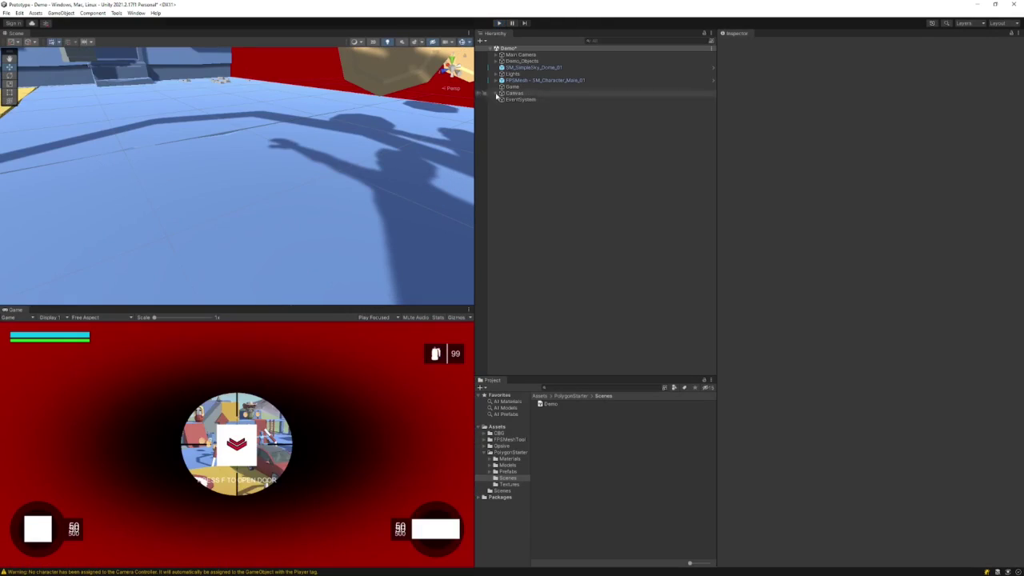
Select the male FPSMesh character standing beside the other T-posed models in the scene.
{"action": "scroll", "coordinate": [291, 162], "scroll_direction": "down", "scroll_amount": 5}
{"action": "scroll", "coordinate": [291, 162], "scroll_direction": "up", "scroll_amount": 4}
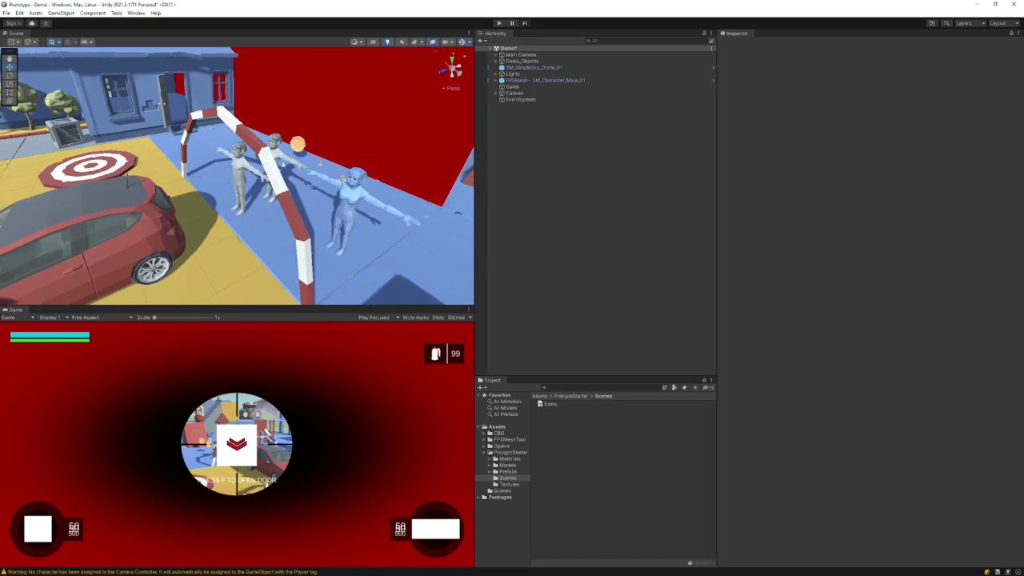
{"action": "middle_click_drag", "start_coordinate": [298, 160], "coordinate": [291, 163]}
{"action": "scroll", "coordinate": [290, 162], "scroll_direction": "up", "scroll_amount": 3}
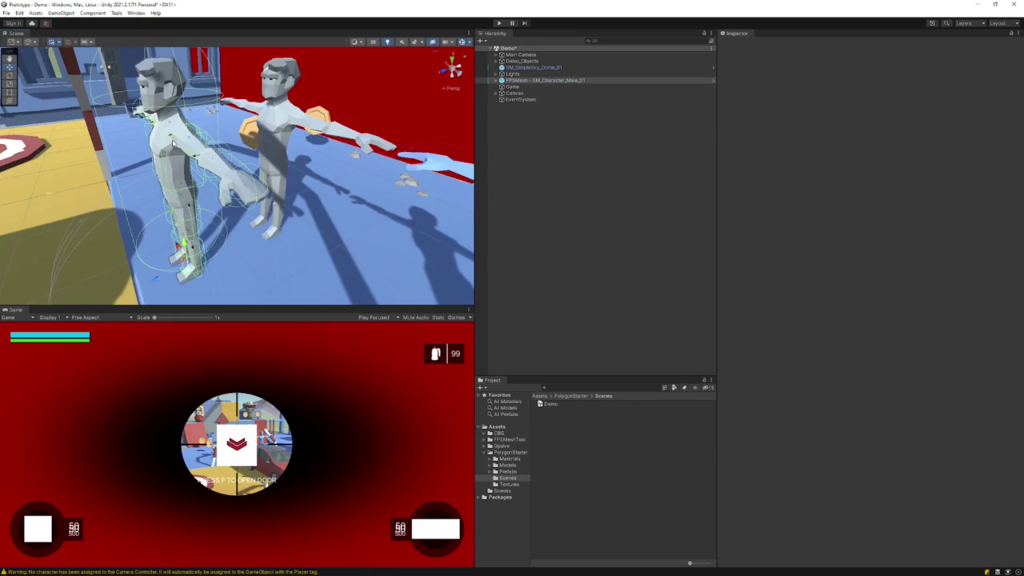
{"action": "left_click", "coordinate": [173, 143]}
Expand the character's skeleton through Root and Clavicle_R down to Hand_R, and select the Items object under that hand.
{"action": "left_click", "coordinate": [496, 80]}
{"action": "left_click", "coordinate": [507, 99]}
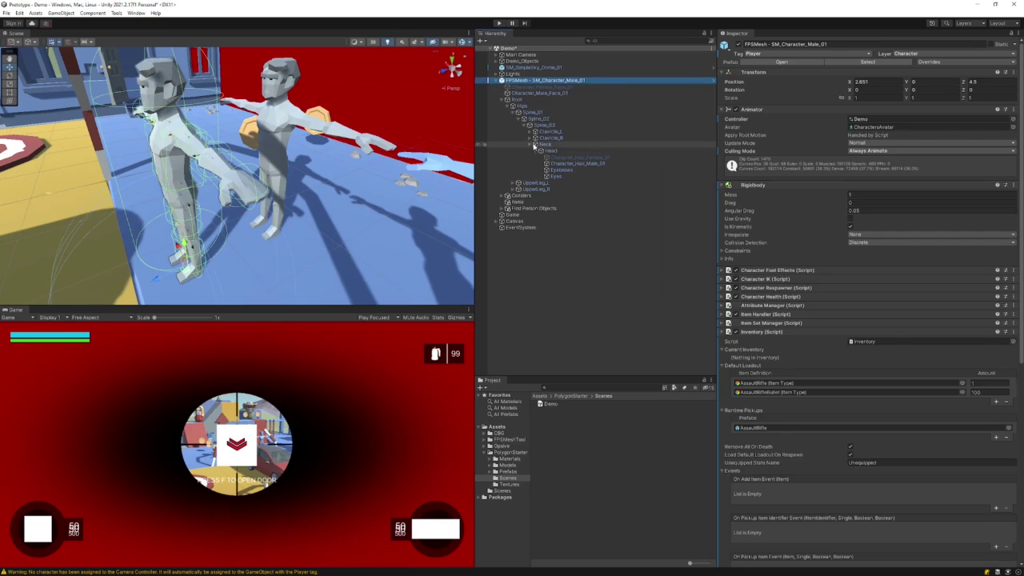
{"action": "left_click", "coordinate": [534, 138]}
{"action": "left_click", "coordinate": [539, 144]}
{"action": "left_click", "coordinate": [544, 150]}
{"action": "left_click", "coordinate": [546, 158]}
{"action": "left_click", "coordinate": [566, 183]}
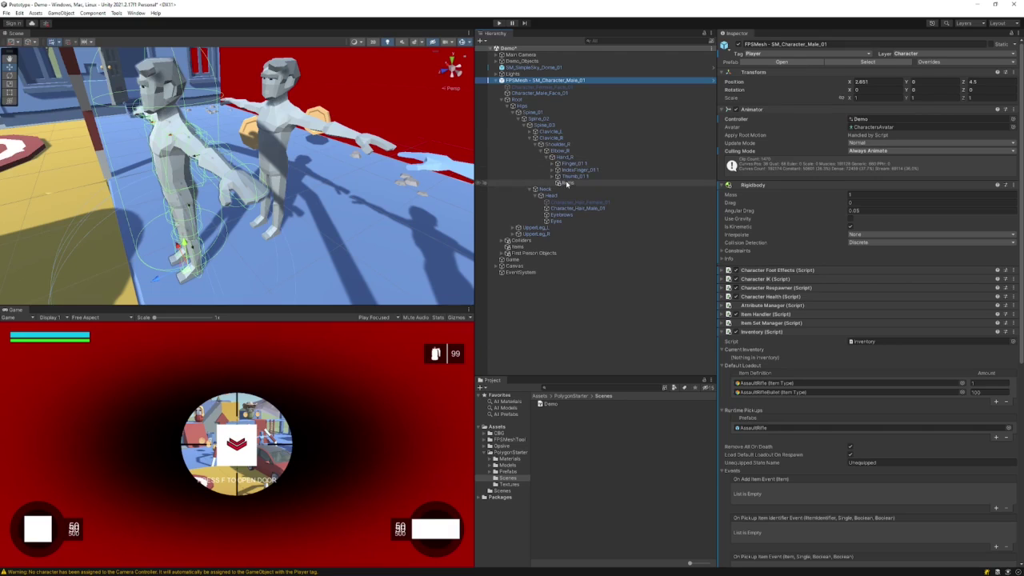
Run the scene in third person and rotate the right hand's Items object so the rifle lies diagonally downward across the body.
{"action": "left_click", "coordinate": [498, 23]}
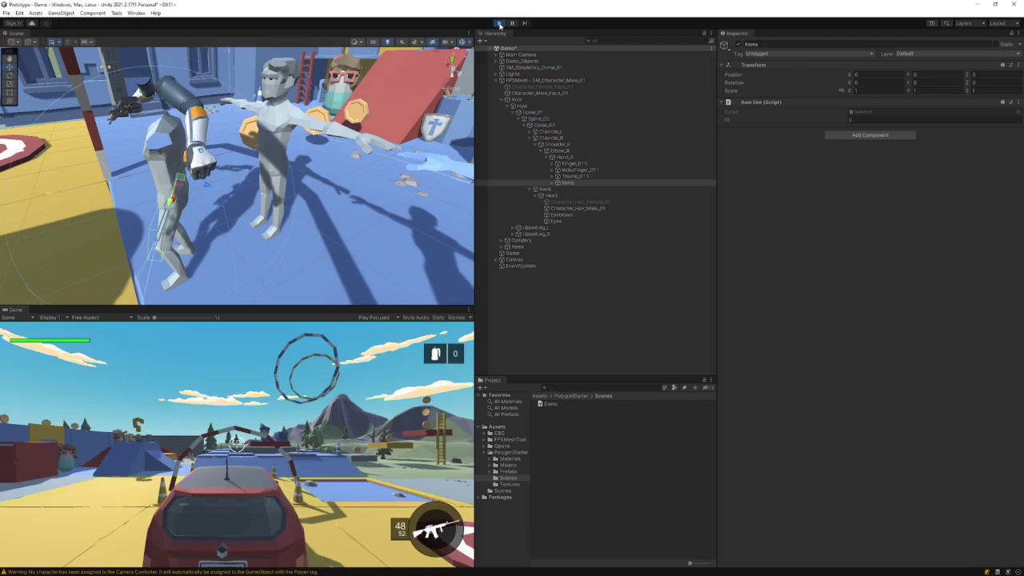
{"action": "key", "text": "v"}
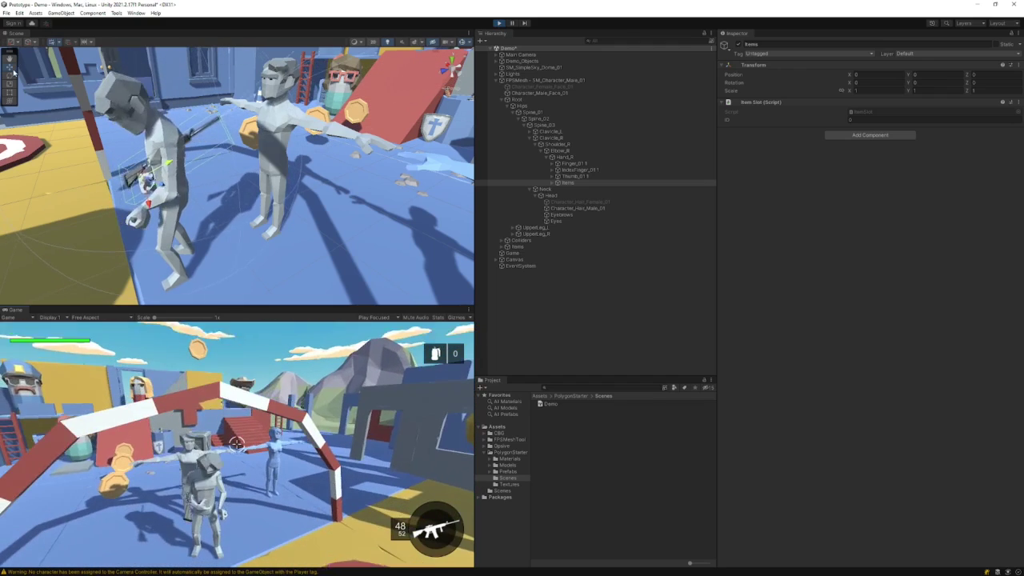
{"action": "middle_click_drag", "start_coordinate": [38, 200], "coordinate": [158, 170]}
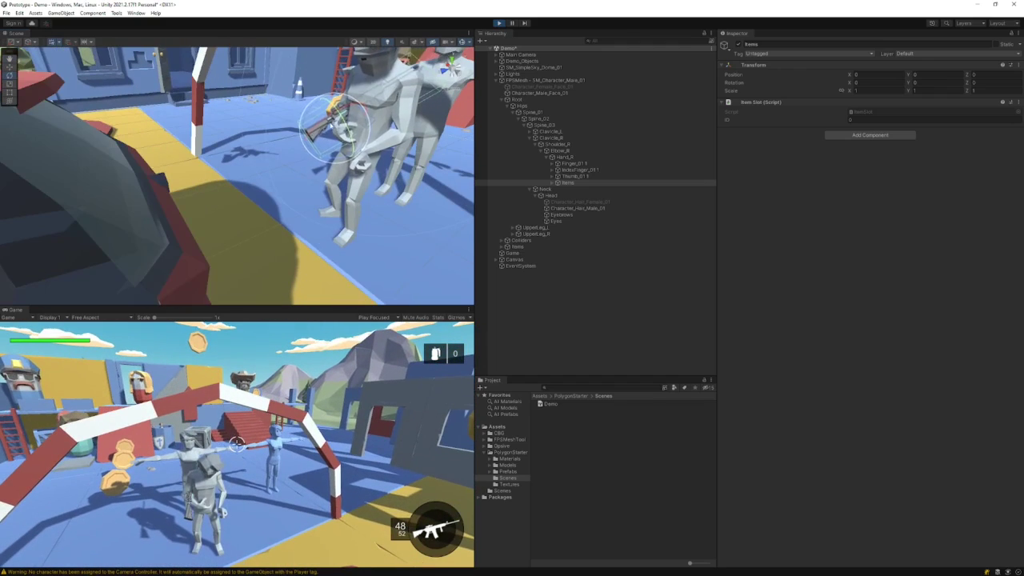
{"action": "left_click_drag", "start_coordinate": [346, 135], "coordinate": [377, 146]}
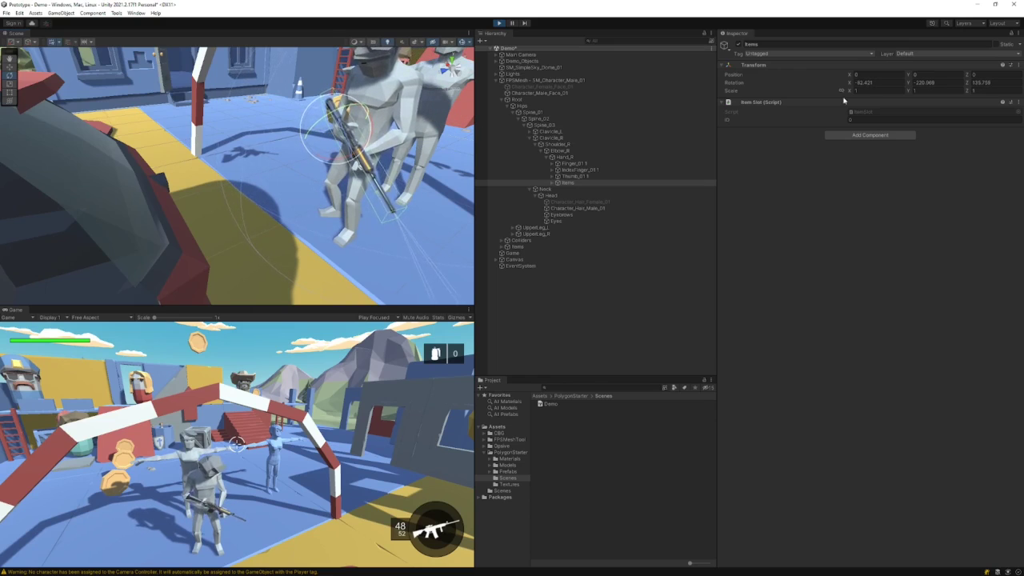
Stop play mode, paste the copied component values from the play-mode adjustment onto the Items Transform, and deselect the object.
{"action": "left_click", "coordinate": [499, 23]}
{"action": "left_click", "coordinate": [1017, 65]}
{"action": "mouse_move", "coordinate": [971, 141]}
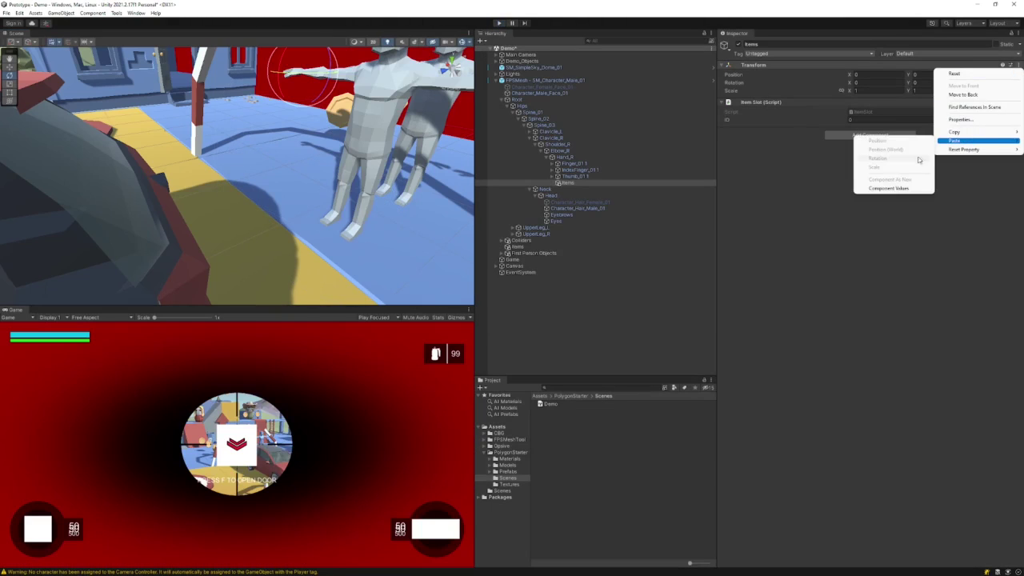
{"action": "left_click", "coordinate": [889, 188]}
{"action": "left_click", "coordinate": [582, 285]}
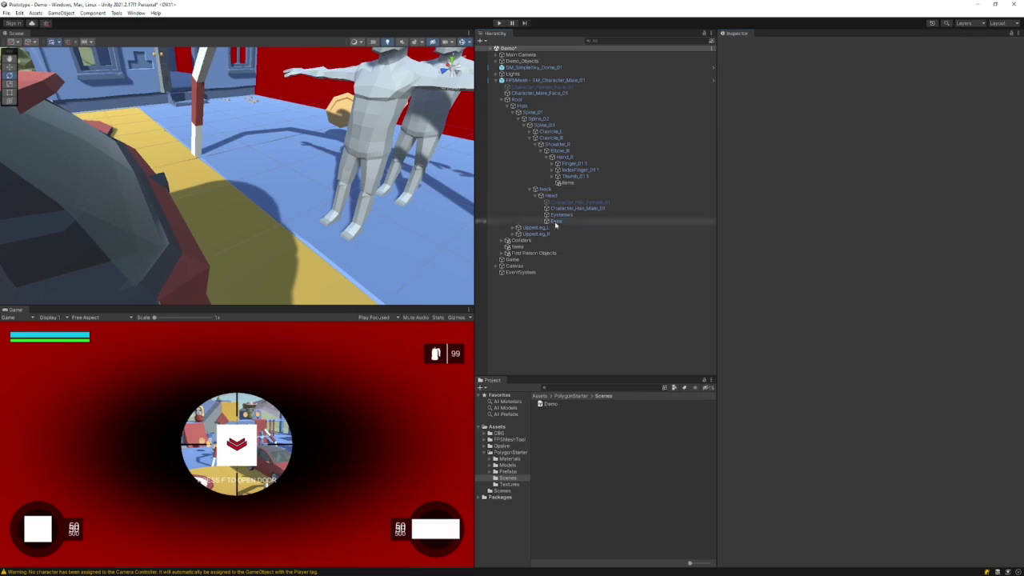
Run the scene again and test walking and firing with the re-aligned rifle in third person.
{"action": "left_click", "coordinate": [500, 24]}
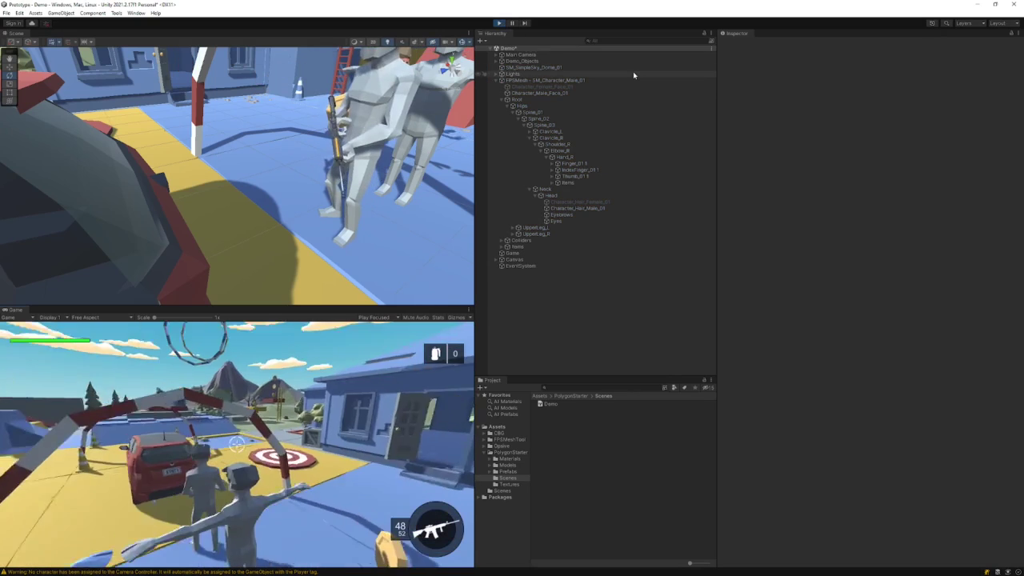
{"action": "key", "text": "w"}
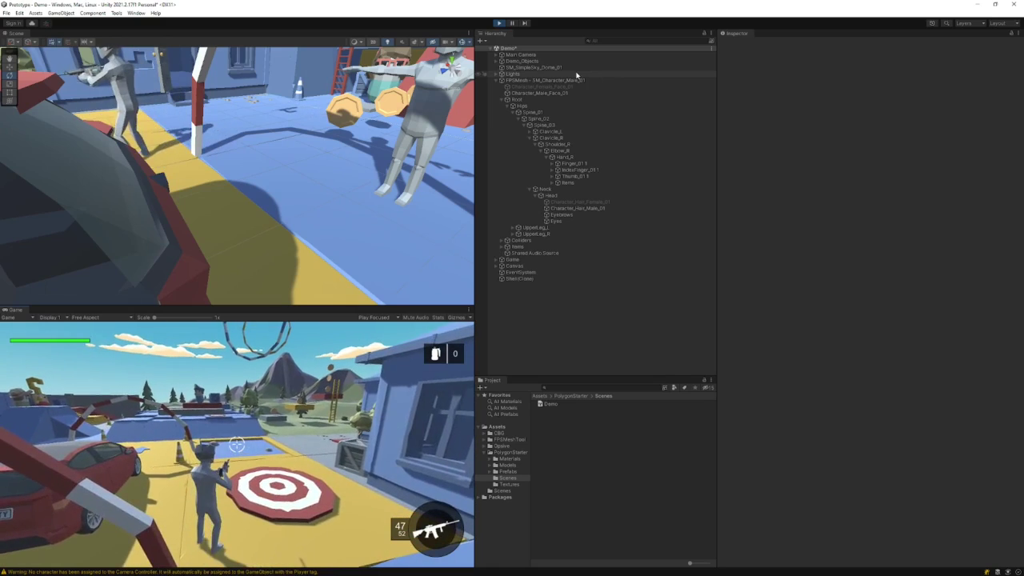
{"action": "key", "text": "w"}
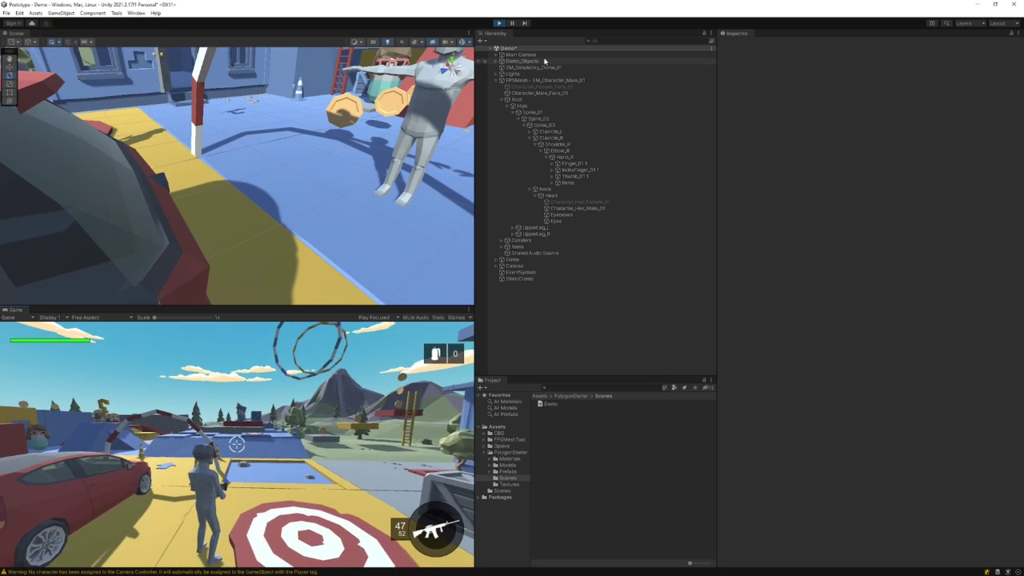